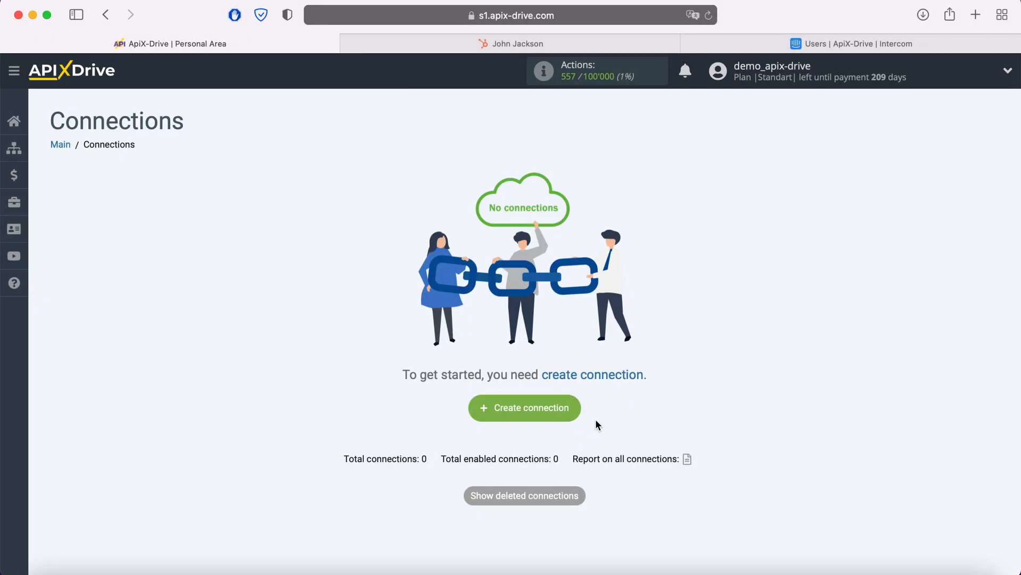
Create a new connection and choose Hubspot as its data source system
{"action": "left_click", "coordinate": [579, 410]}
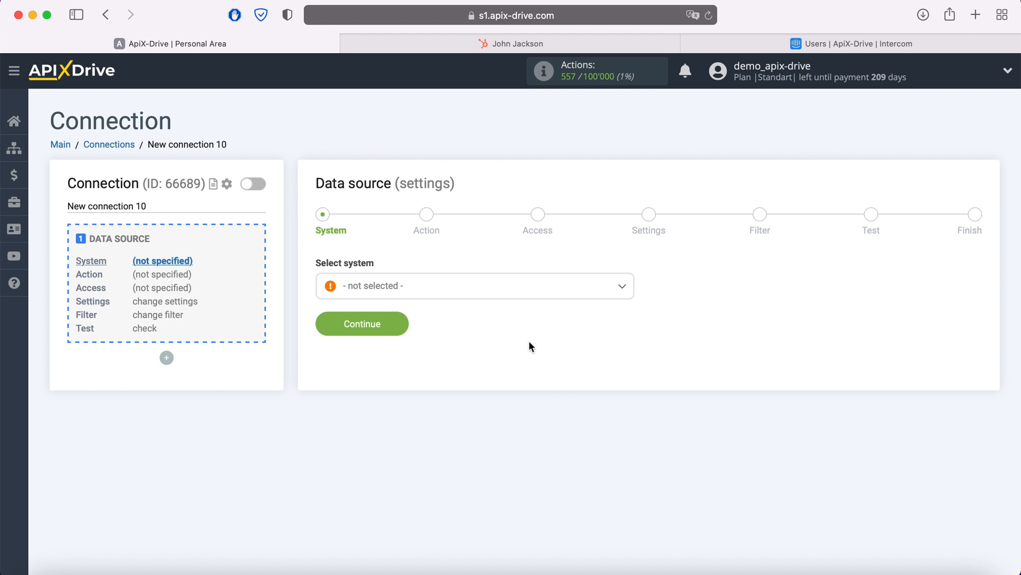
{"action": "left_click", "coordinate": [504, 292]}
{"action": "scroll", "coordinate": [505, 370], "scroll_direction": "down", "scroll_amount": 3}
{"action": "scroll", "coordinate": [505, 371], "scroll_direction": "down", "scroll_amount": 15}
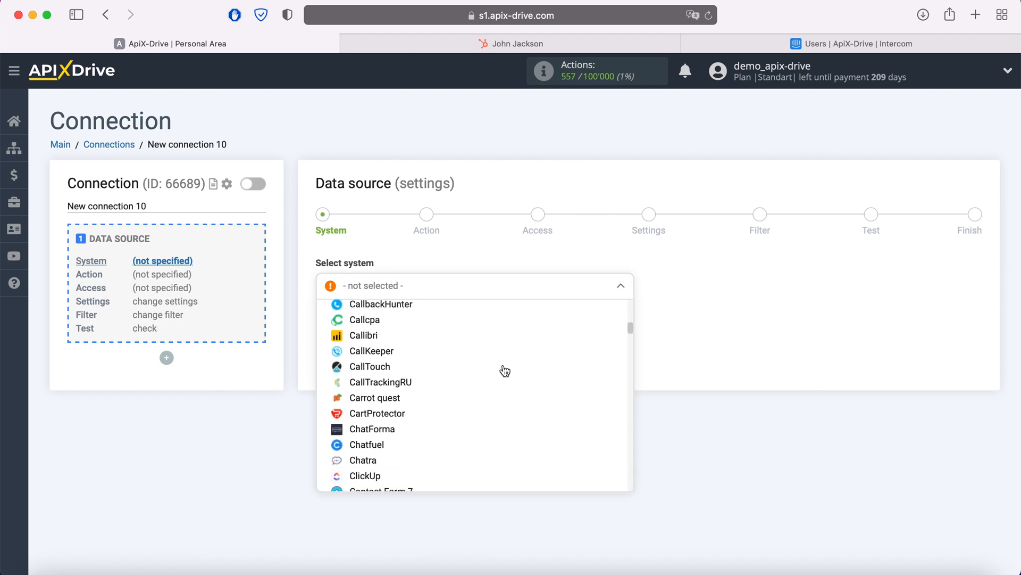
{"action": "scroll", "coordinate": [505, 370], "scroll_direction": "down", "scroll_amount": 2}
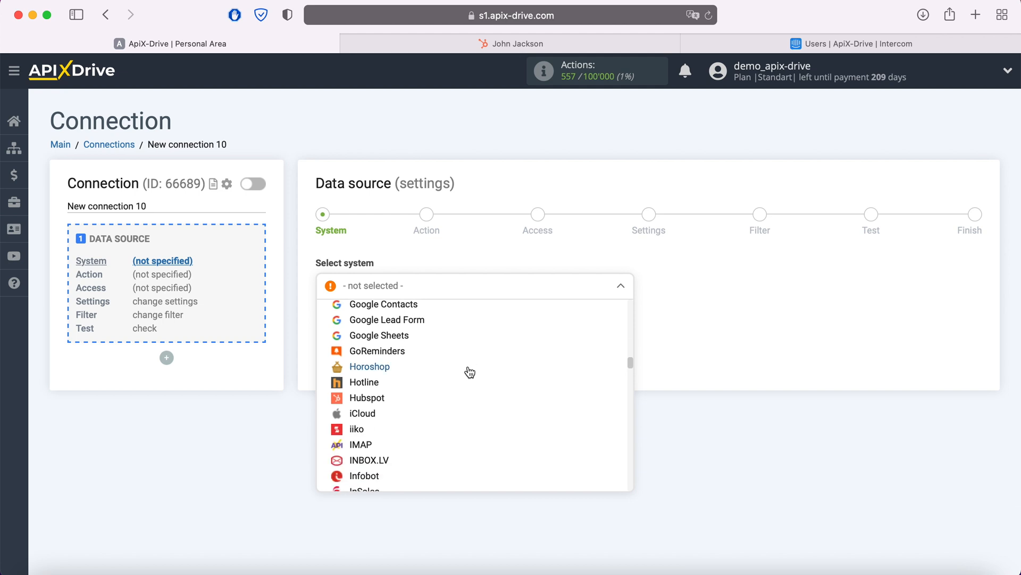
{"action": "left_click", "coordinate": [365, 397]}
{"action": "left_click", "coordinate": [403, 323]}
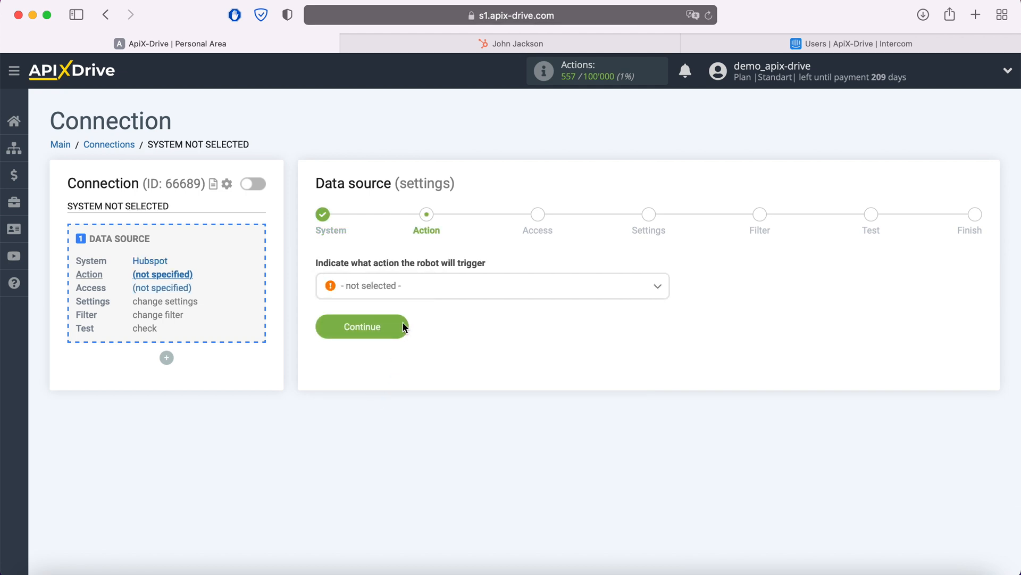
Set the data source action to Get Contacts (new) and continue to the access stage
{"action": "left_click", "coordinate": [421, 288]}
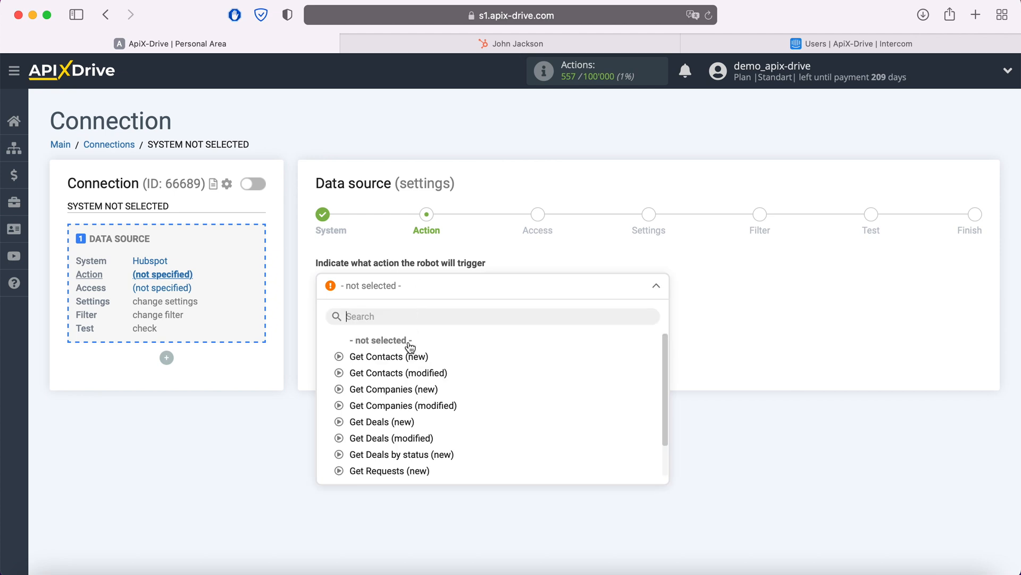
{"action": "left_click", "coordinate": [408, 357]}
{"action": "left_click", "coordinate": [401, 328]}
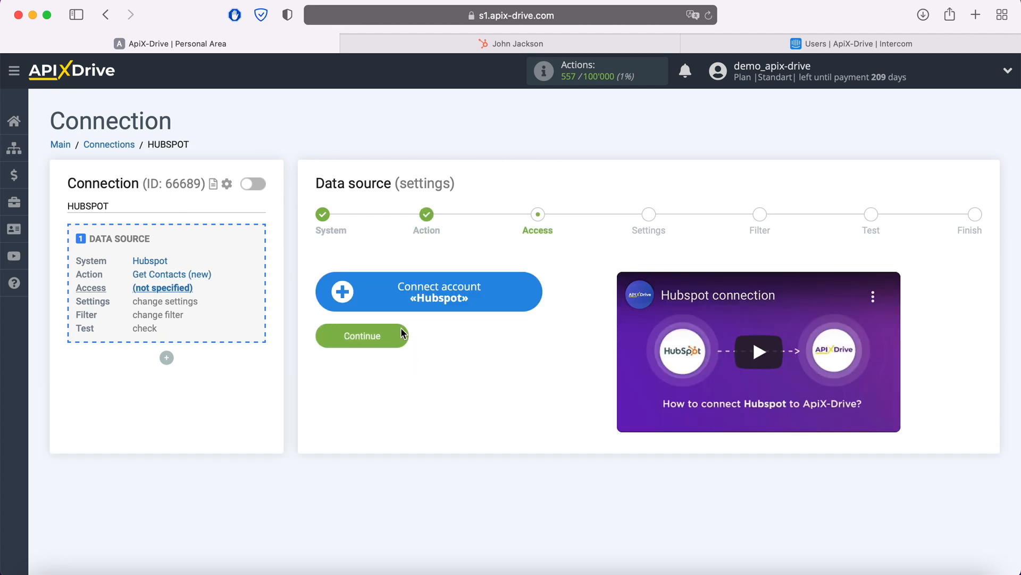
Start connecting a Hubspot account, then switch to HubSpot and copy the revealed active API key from its integration settings
{"action": "left_click", "coordinate": [534, 296]}
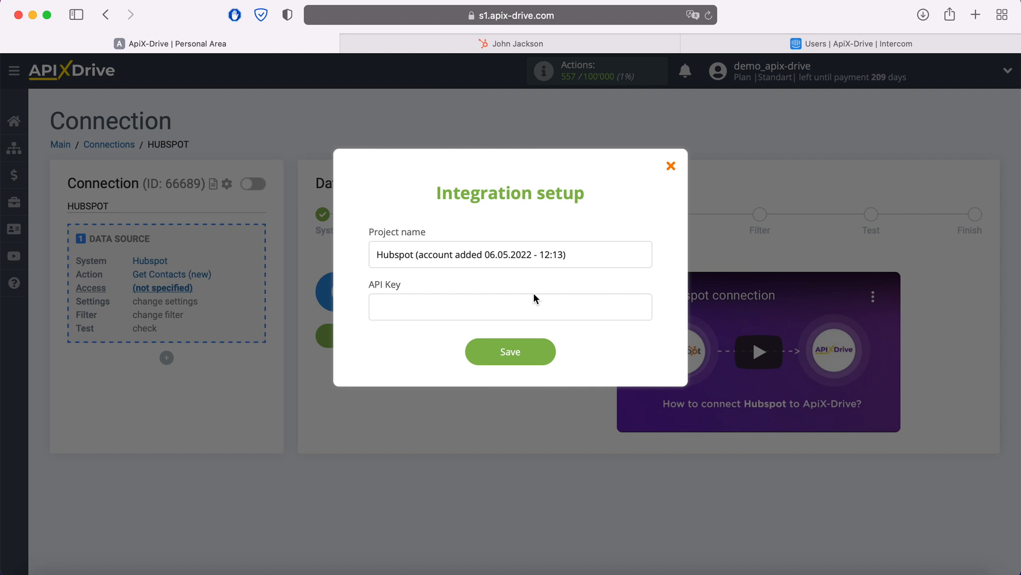
{"action": "left_click", "coordinate": [523, 42]}
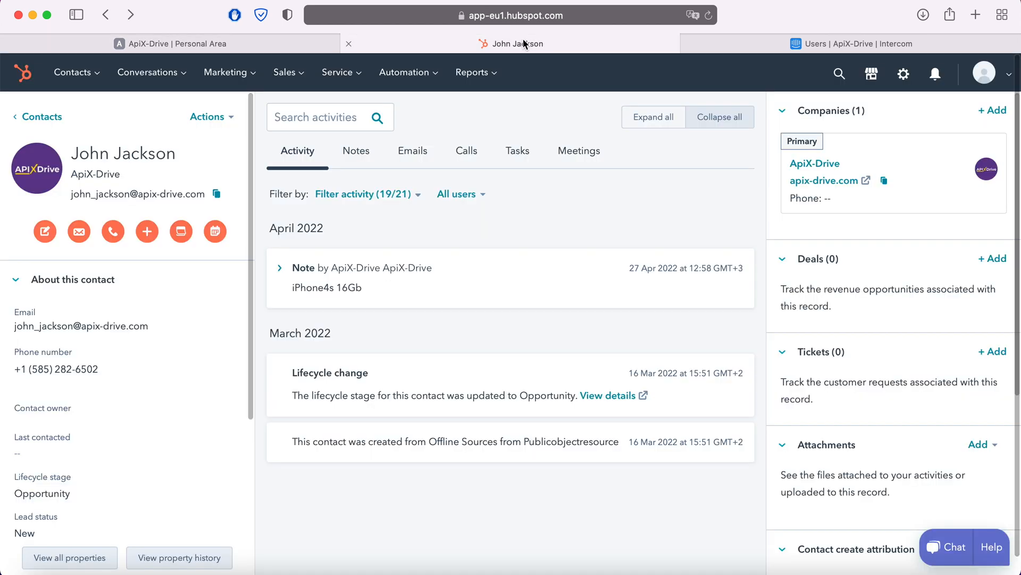
{"action": "left_click", "coordinate": [1007, 76]}
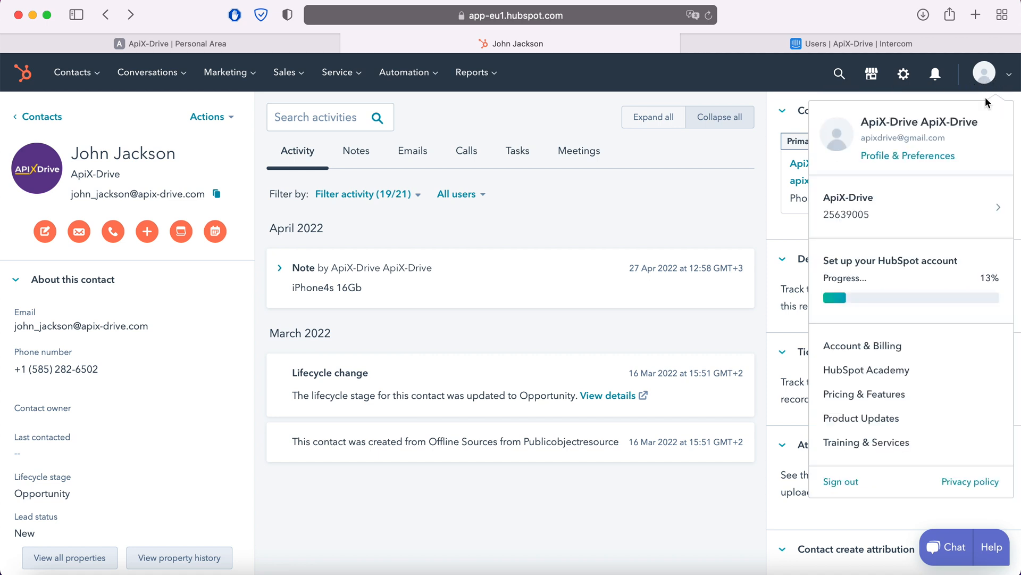
{"action": "left_click", "coordinate": [917, 156]}
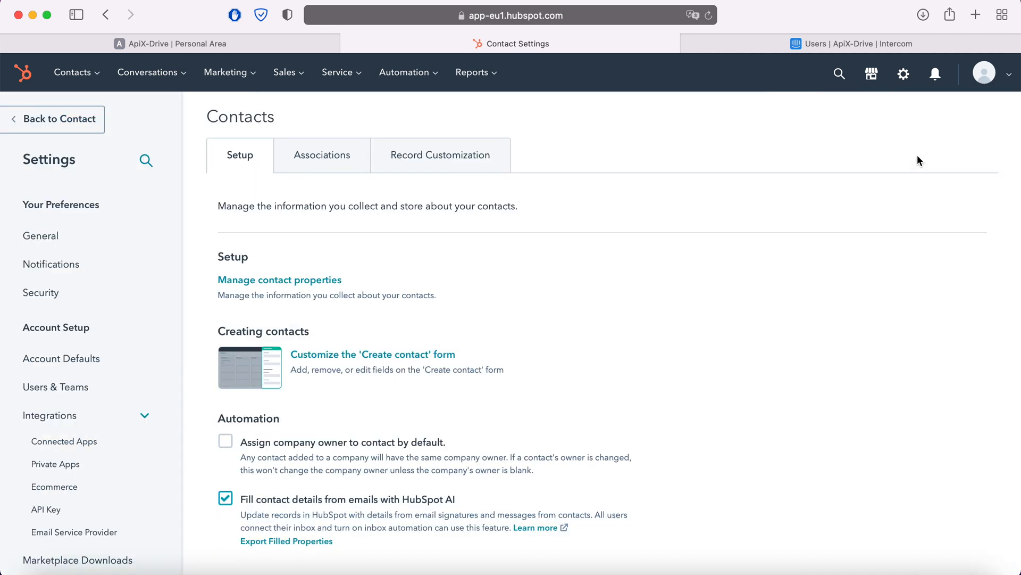
{"action": "left_click", "coordinate": [78, 511]}
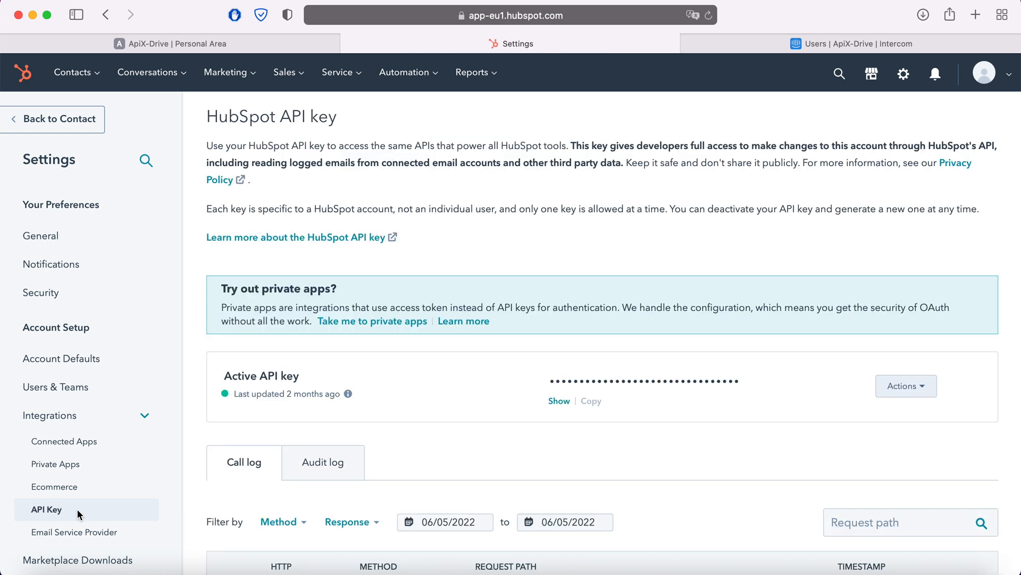
{"action": "left_click", "coordinate": [559, 401]}
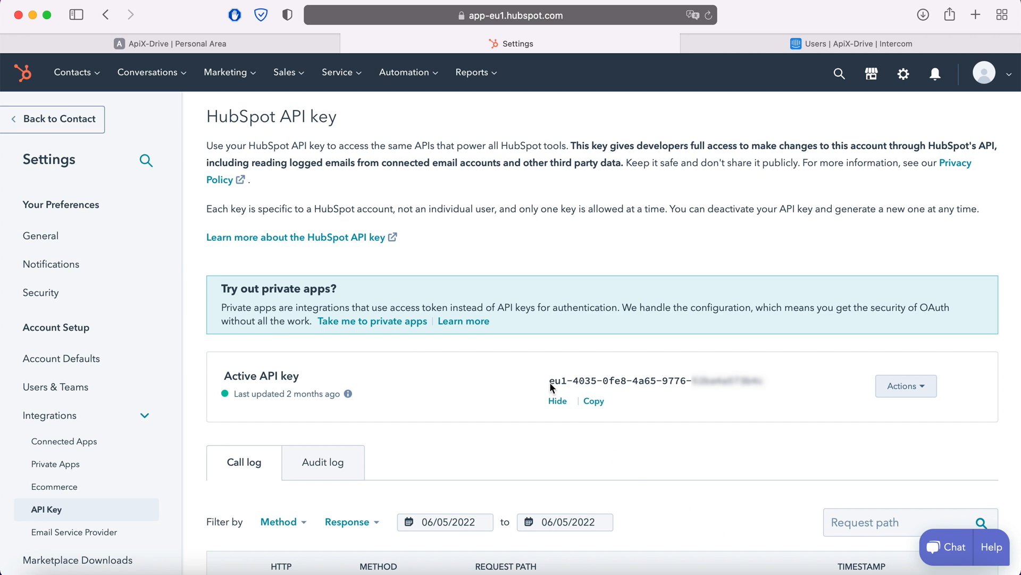
{"action": "left_click_drag", "start_coordinate": [550, 382], "coordinate": [744, 385]}
{"action": "right_click", "coordinate": [743, 384]}
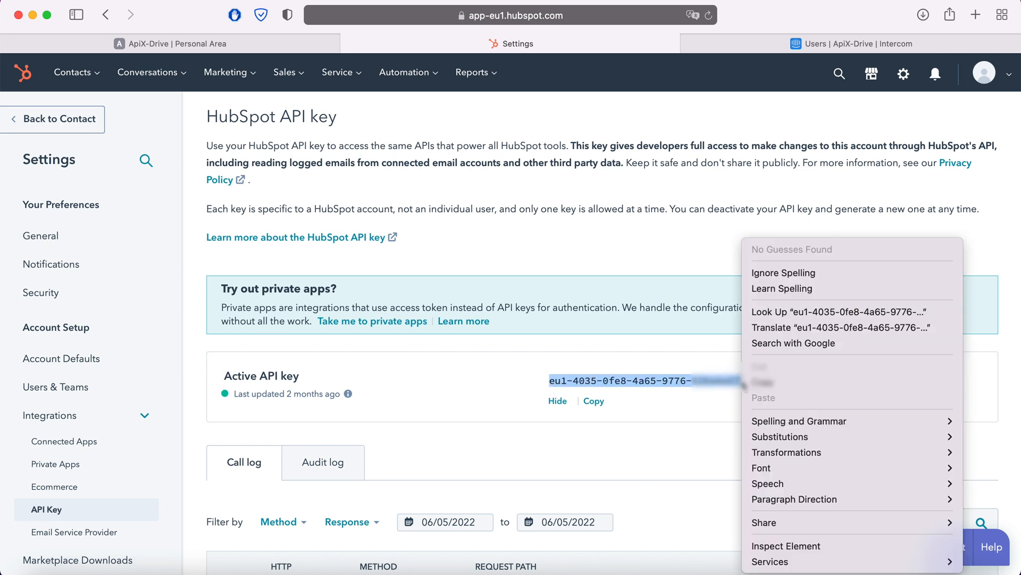
{"action": "left_click", "coordinate": [762, 382]}
Switch back to ApiX-Drive, paste the API key into the Hubspot integration setup and save it
{"action": "left_click", "coordinate": [274, 44]}
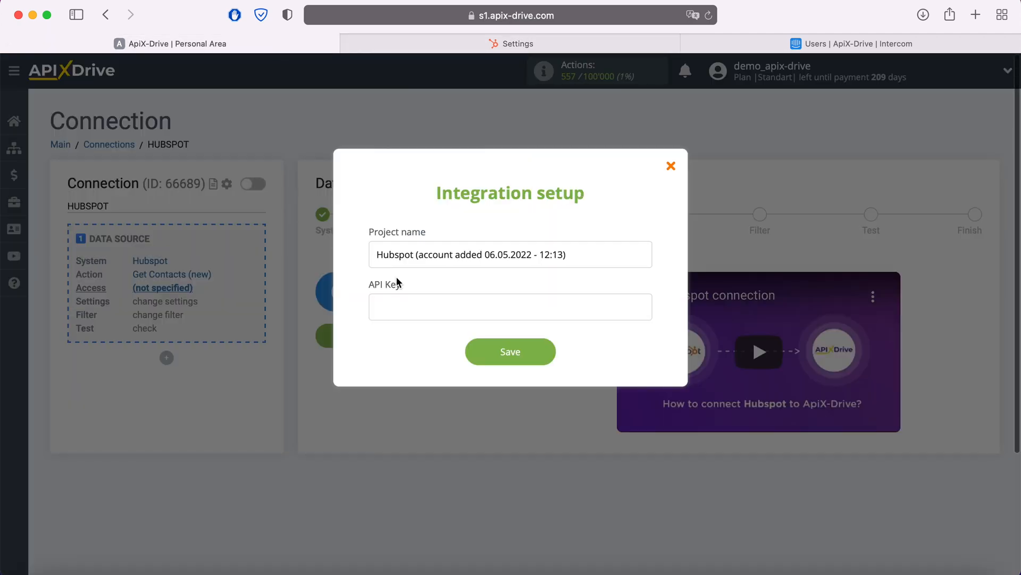
{"action": "right_click", "coordinate": [422, 304]}
{"action": "left_click", "coordinate": [447, 344]}
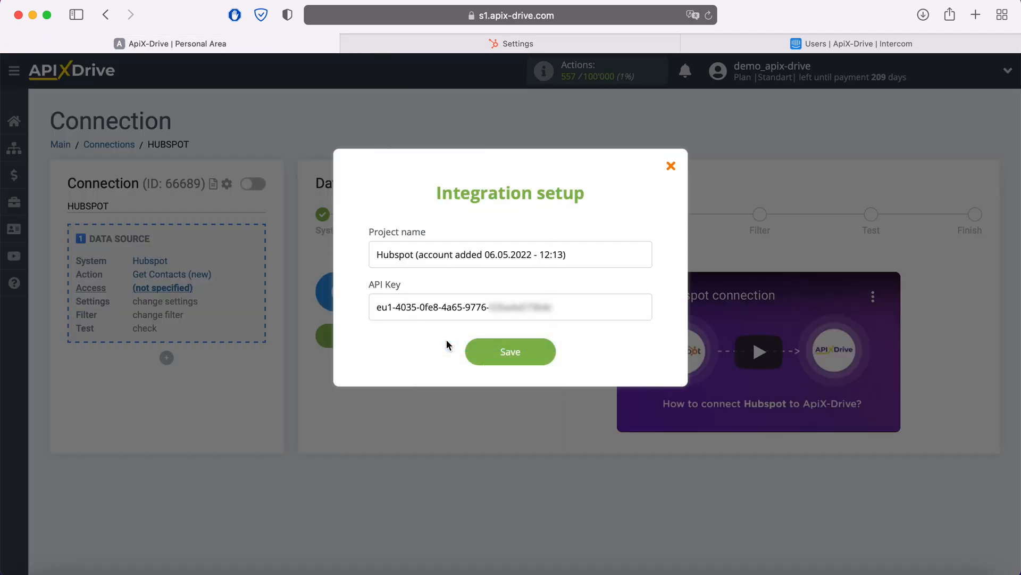
{"action": "left_click", "coordinate": [546, 353]}
Select the newly added Hubspot account as the data source login and continue
{"action": "left_click", "coordinate": [530, 291]}
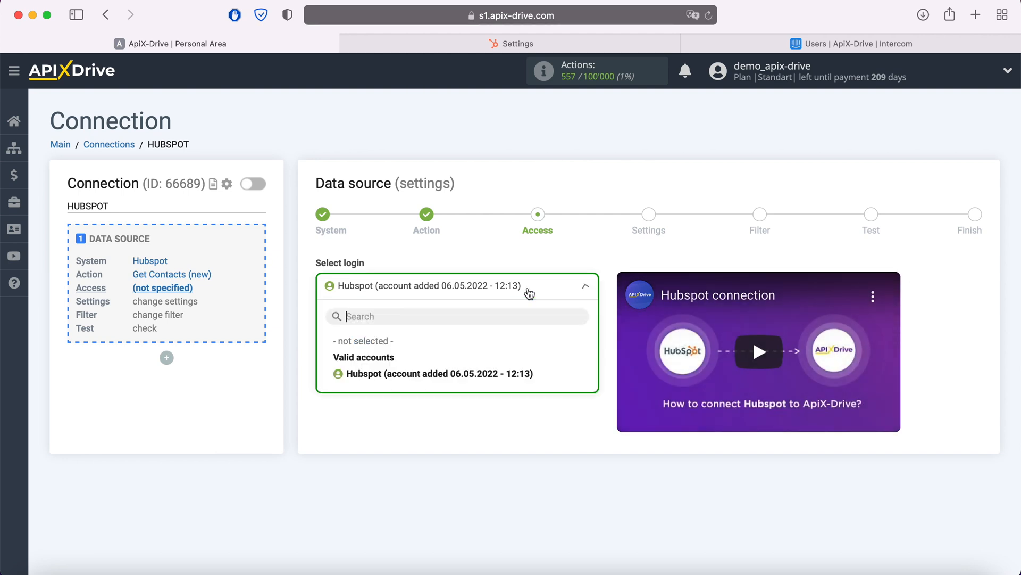
{"action": "left_click", "coordinate": [505, 367]}
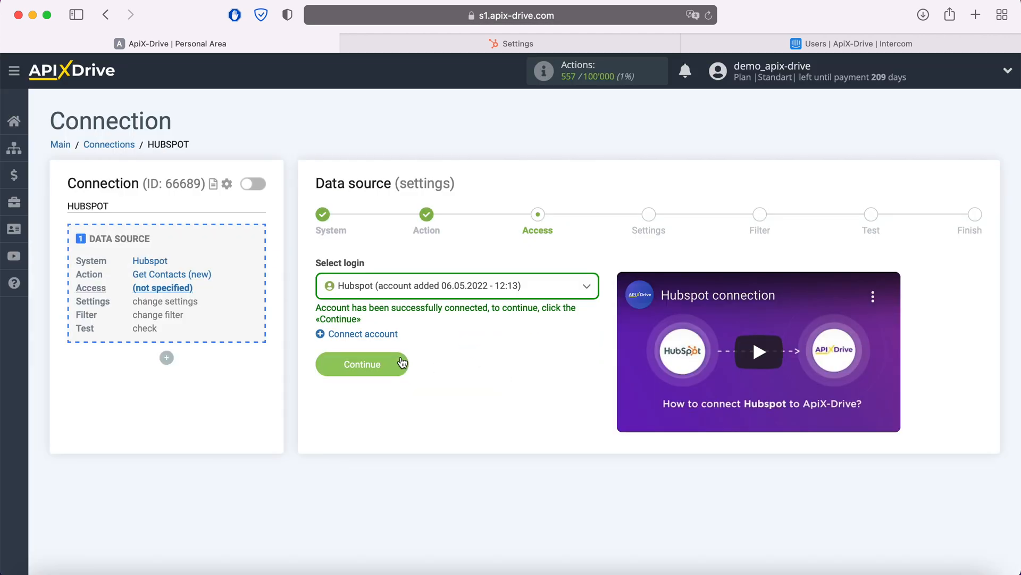
{"action": "left_click", "coordinate": [402, 361]}
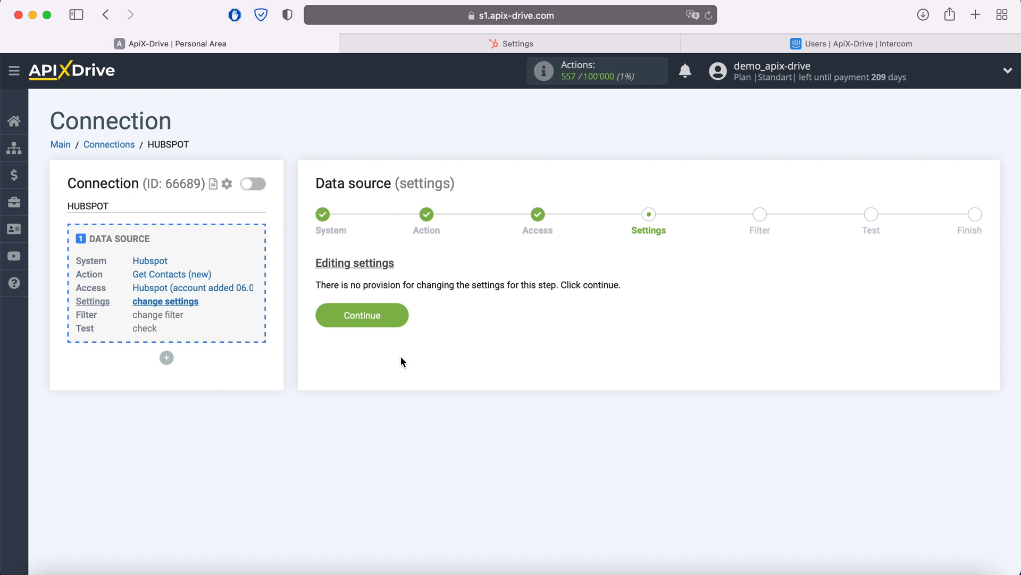
Proceed through the source settings without adding a filter, review the Hubspot test data and finish the data source setup
{"action": "left_click", "coordinate": [402, 315]}
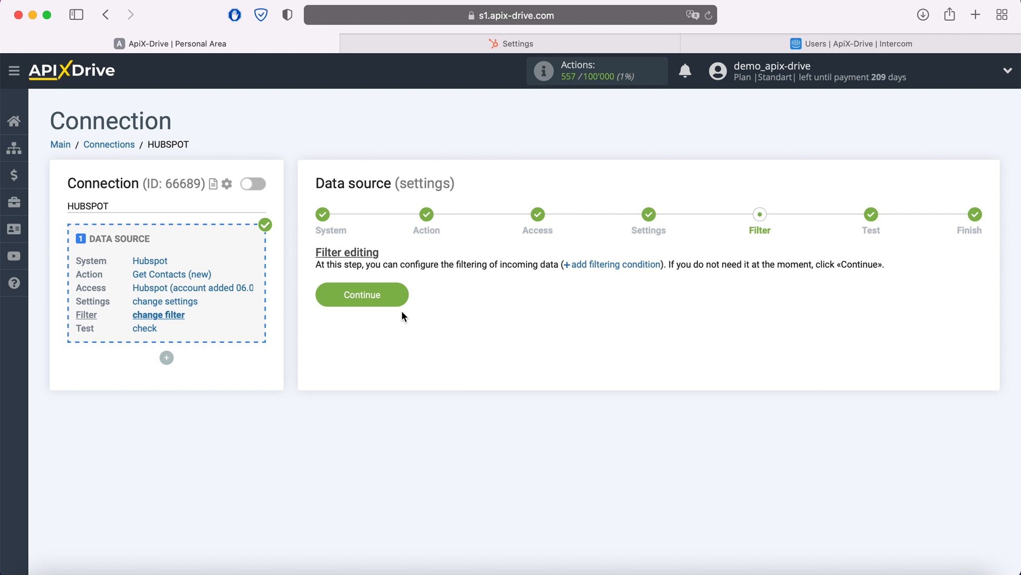
{"action": "left_click", "coordinate": [400, 289]}
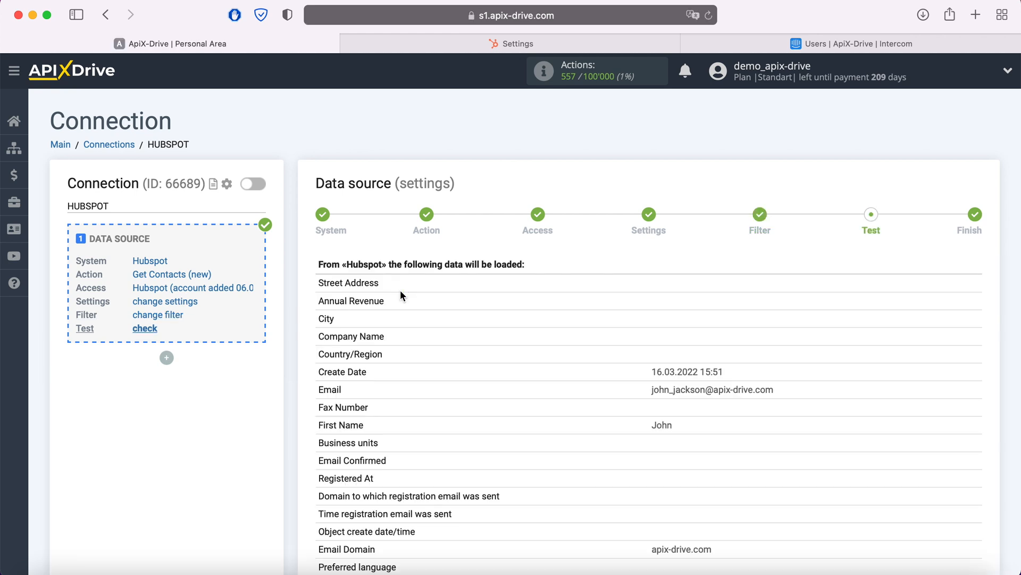
{"action": "scroll", "coordinate": [400, 291], "scroll_direction": "down", "scroll_amount": 10}
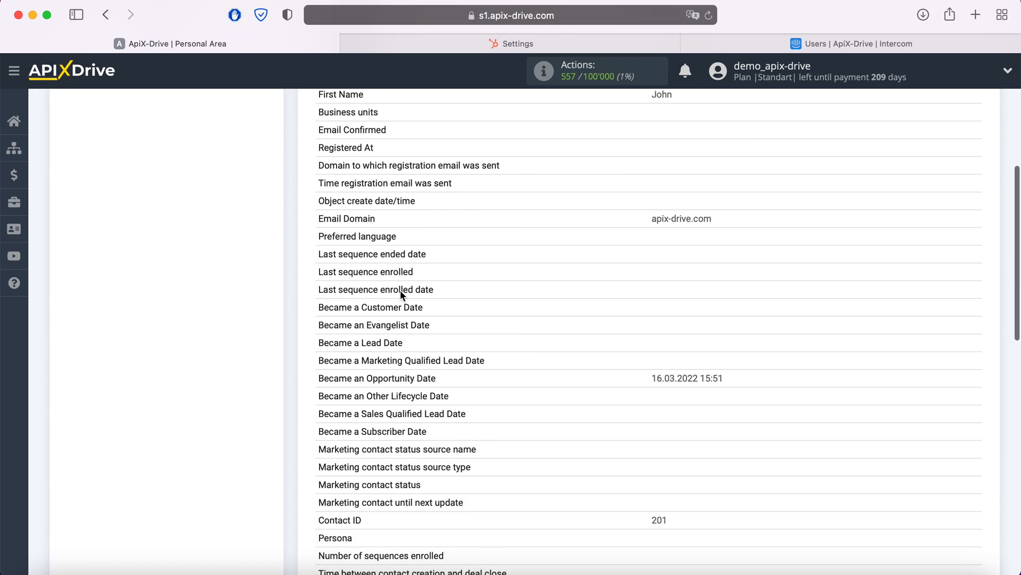
{"action": "scroll", "coordinate": [400, 289], "scroll_direction": "down", "scroll_amount": 9}
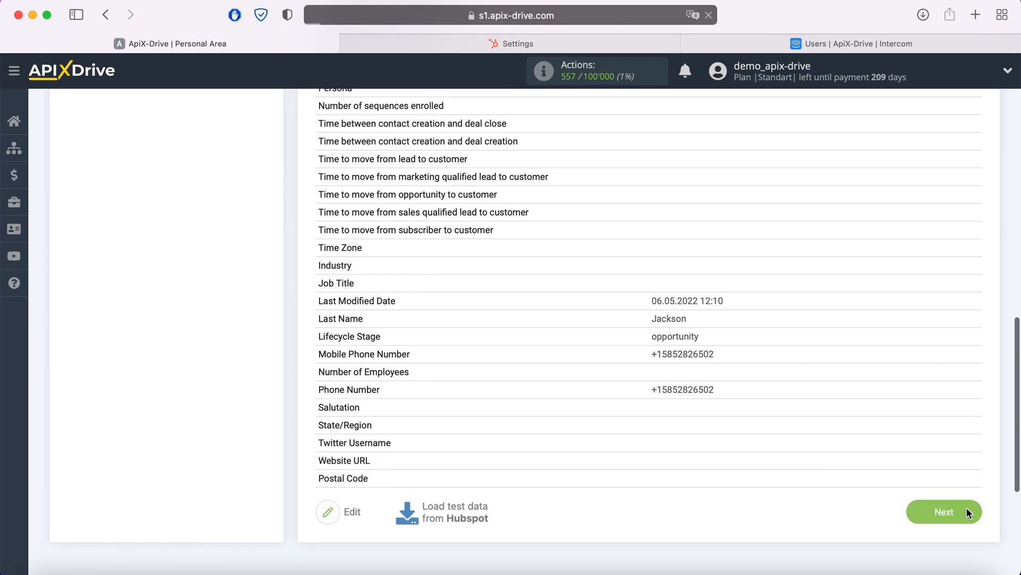
{"action": "left_click", "coordinate": [967, 511]}
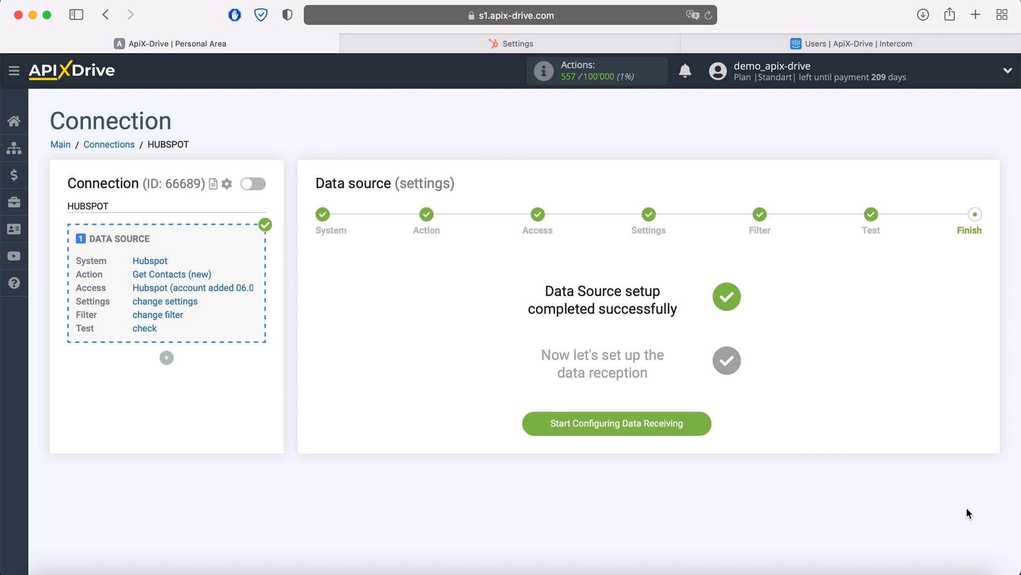
Start configuring data receiving and choose Intercom as the data destination system
{"action": "left_click", "coordinate": [698, 425]}
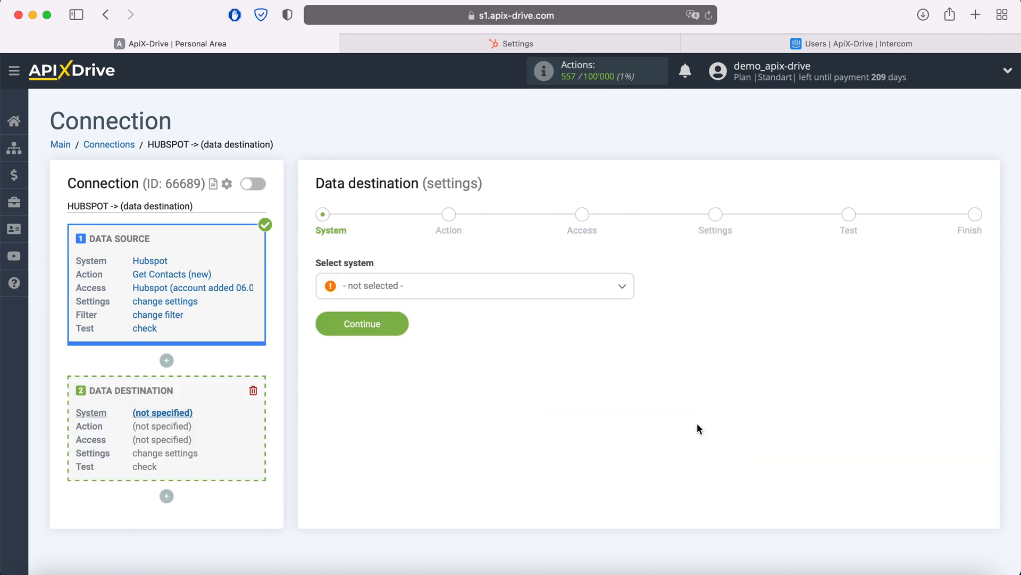
{"action": "left_click", "coordinate": [526, 286]}
{"action": "scroll", "coordinate": [525, 372], "scroll_direction": "down", "scroll_amount": 3}
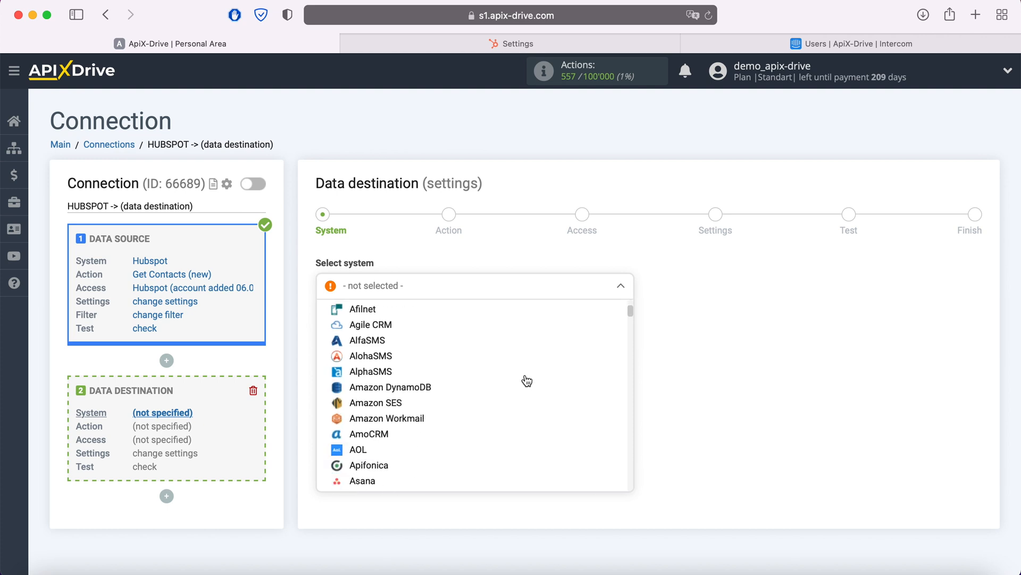
{"action": "scroll", "coordinate": [527, 381], "scroll_direction": "down", "scroll_amount": 15}
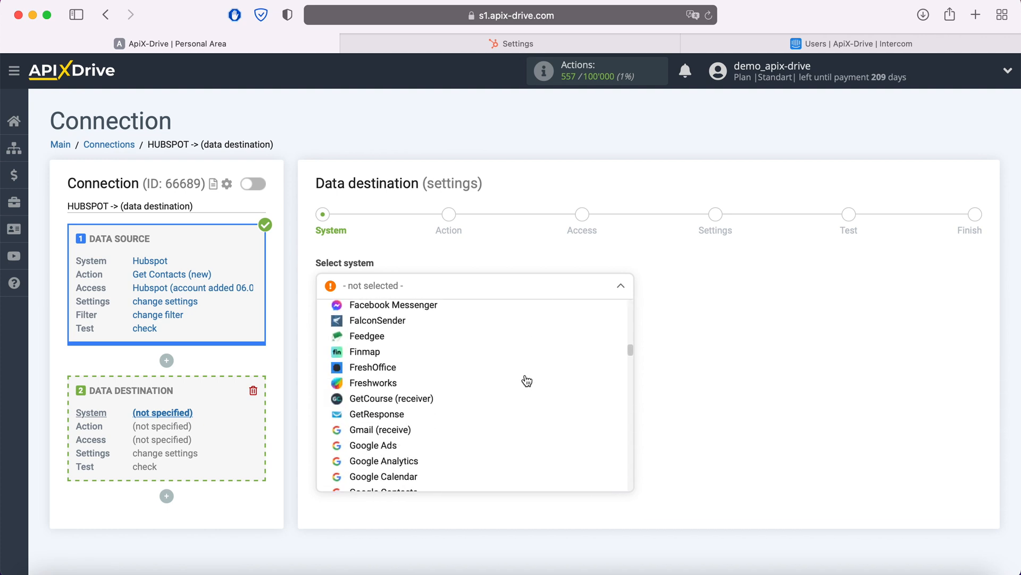
{"action": "scroll", "coordinate": [527, 380], "scroll_direction": "down", "scroll_amount": 10}
{"action": "left_click", "coordinate": [393, 404]}
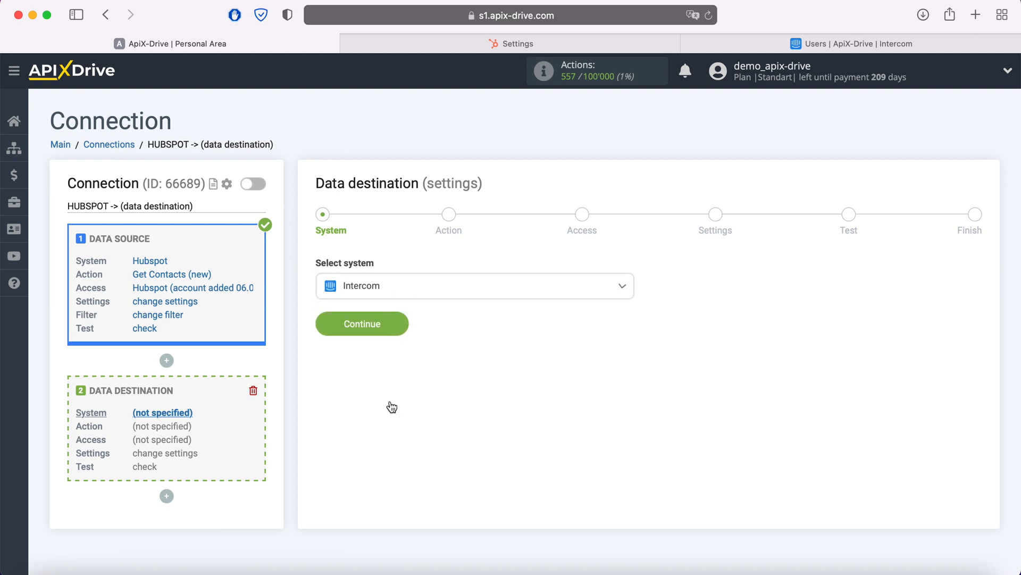
{"action": "left_click", "coordinate": [400, 323]}
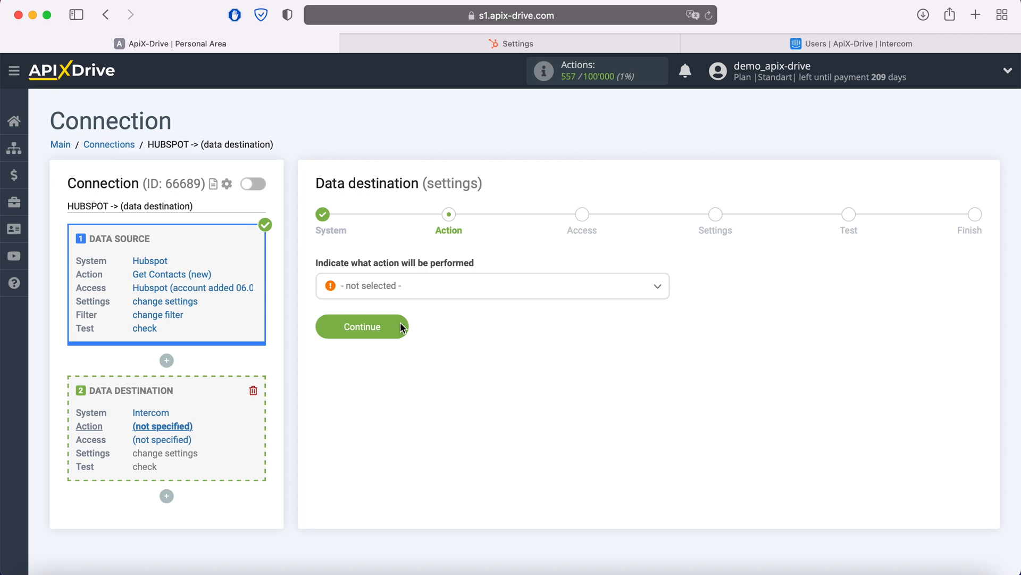
Set the Intercom destination action to Create User / Lead and continue to the access stage
{"action": "left_click", "coordinate": [422, 294]}
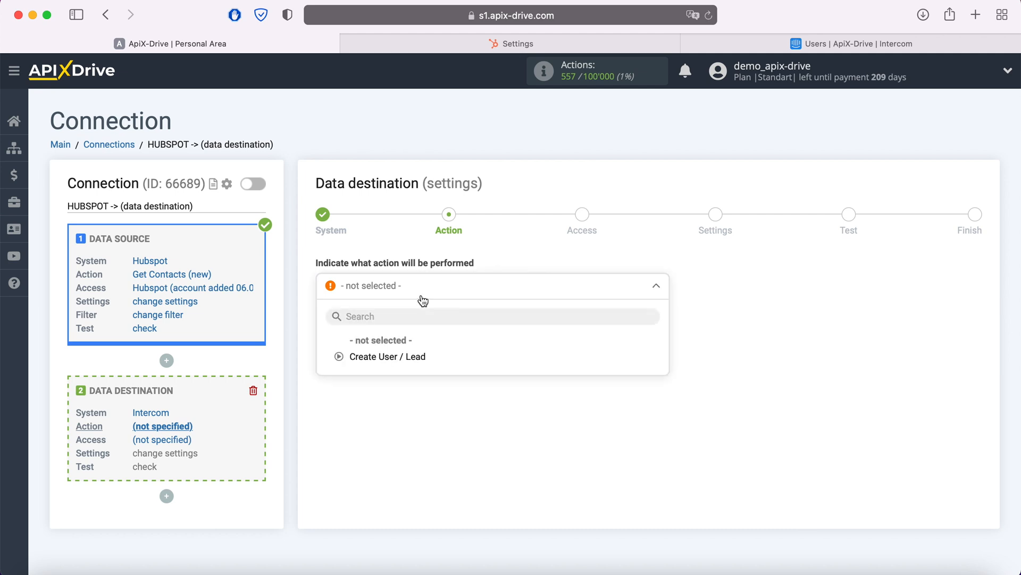
{"action": "left_click", "coordinate": [415, 355]}
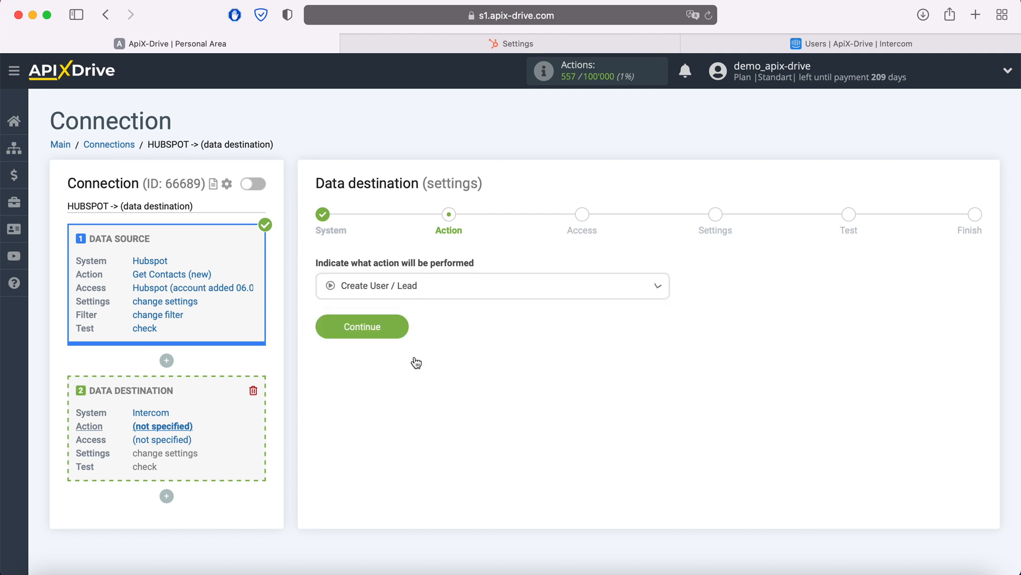
{"action": "left_click", "coordinate": [400, 325]}
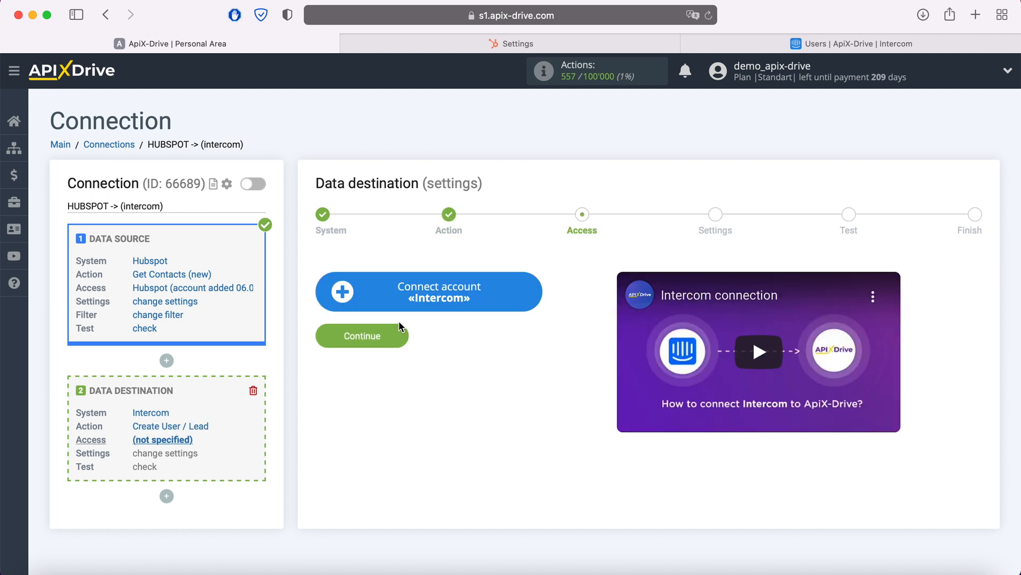
Connect an Intercom account by signing in with the saved work email and password, and authorize ApiX-Drive's access
{"action": "left_click", "coordinate": [535, 289]}
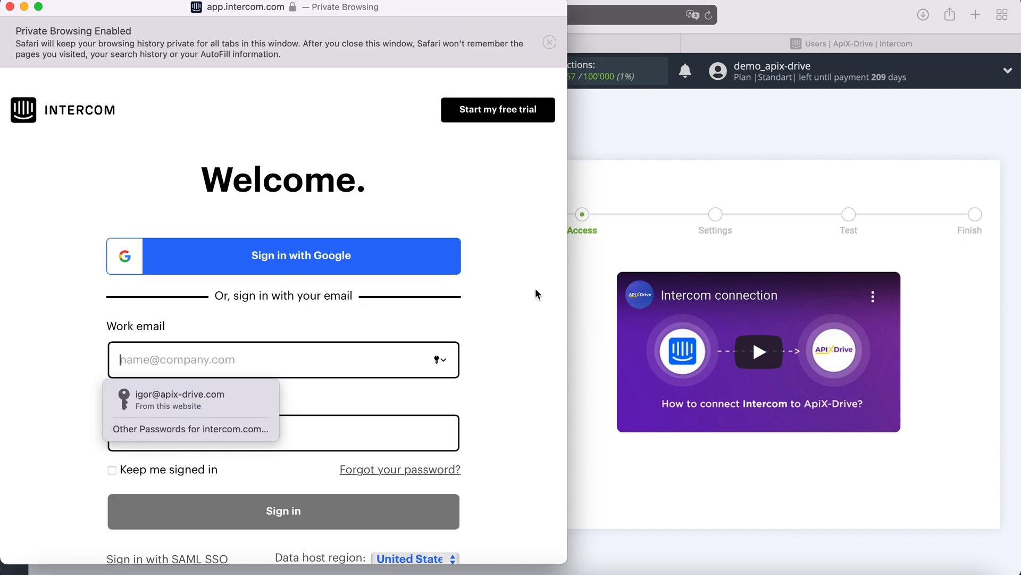
{"action": "left_click", "coordinate": [232, 400]}
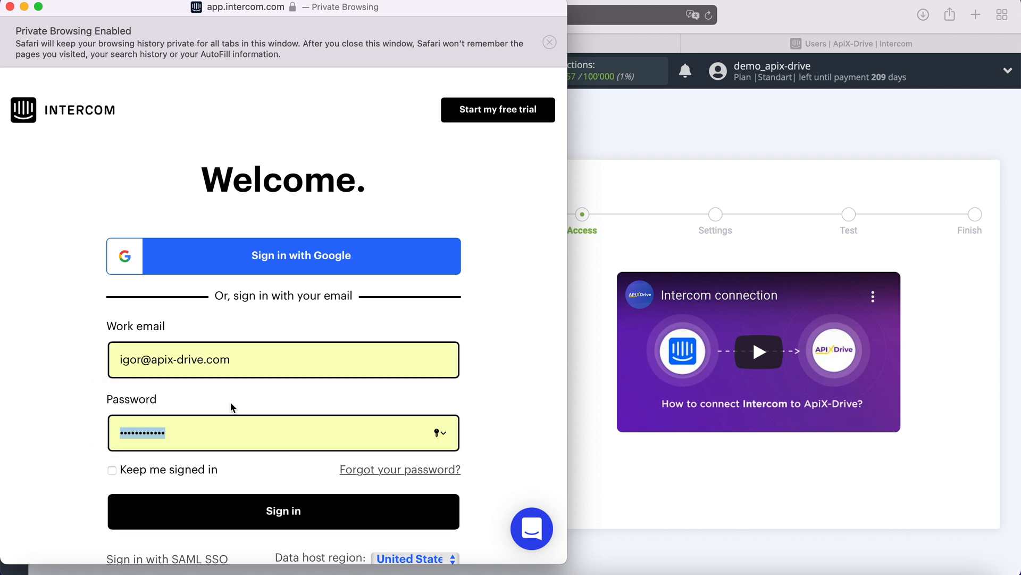
{"action": "left_click", "coordinate": [320, 512]}
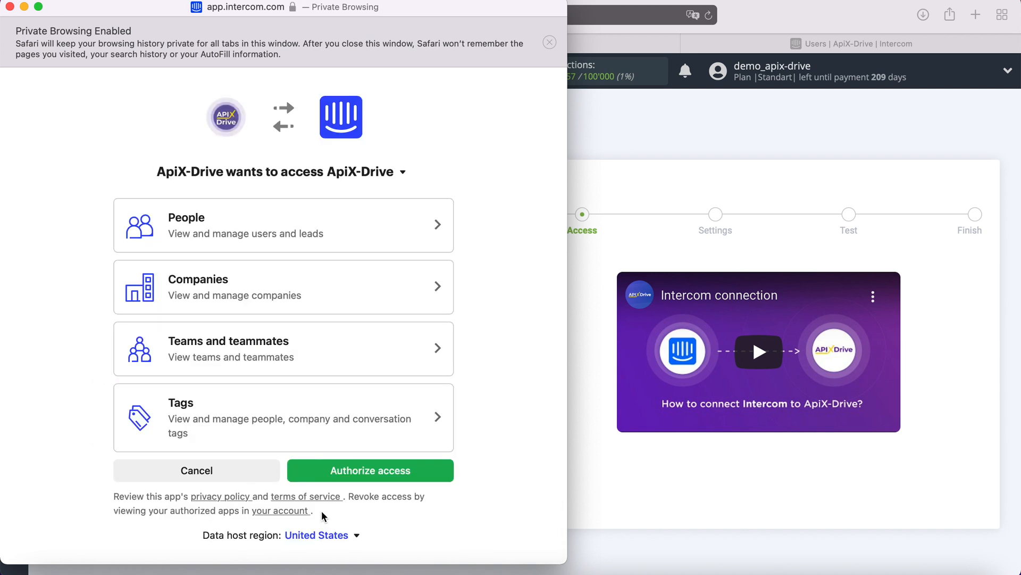
{"action": "left_click", "coordinate": [398, 470]}
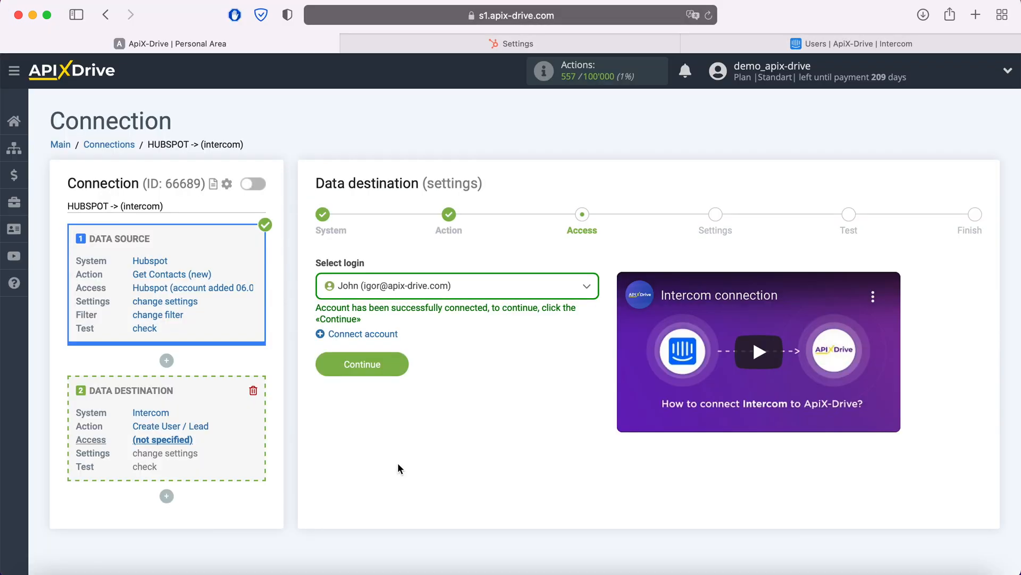
Select the connected Intercom account as the destination login and continue to the field settings
{"action": "left_click", "coordinate": [463, 295]}
{"action": "left_click", "coordinate": [447, 380]}
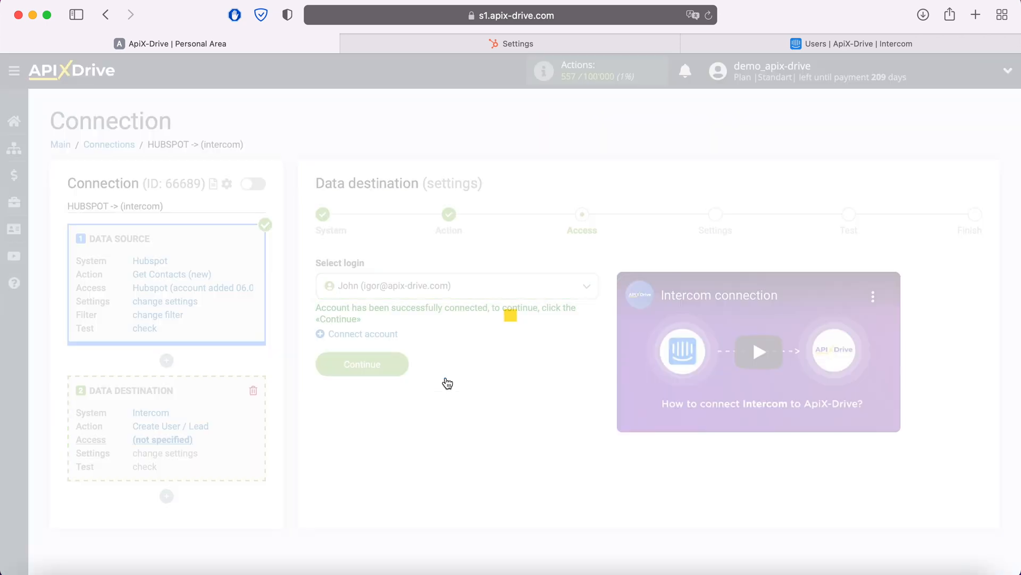
{"action": "left_click", "coordinate": [399, 365]}
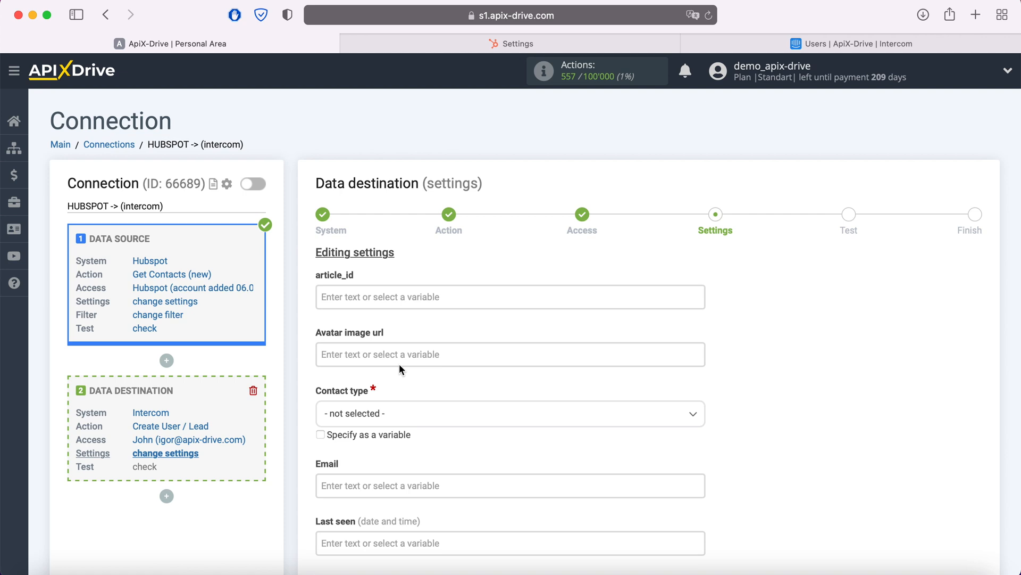
Set the contact type to User and map the Hubspot Email variable to the Email field
{"action": "left_click", "coordinate": [401, 415]}
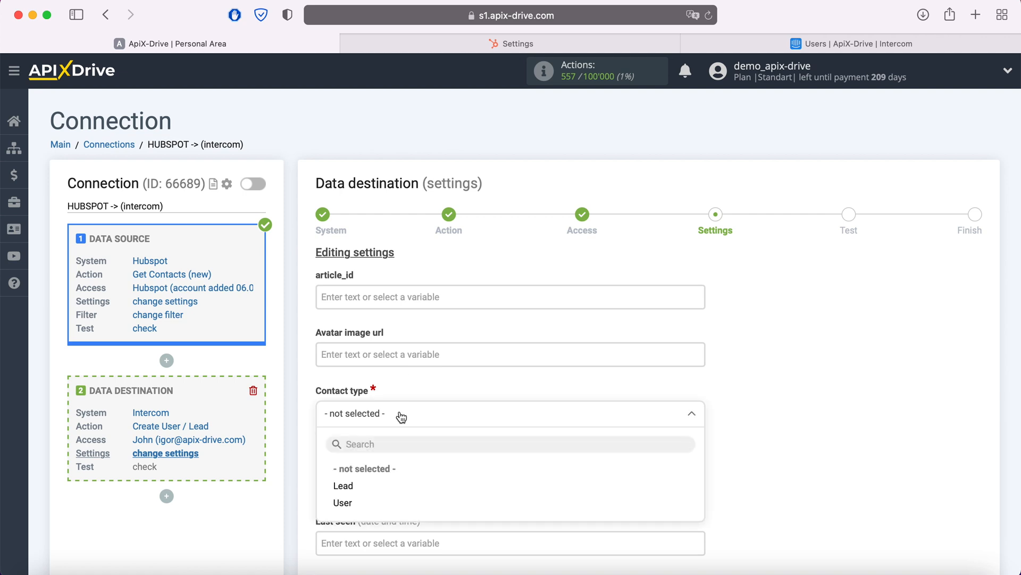
{"action": "left_click", "coordinate": [343, 503]}
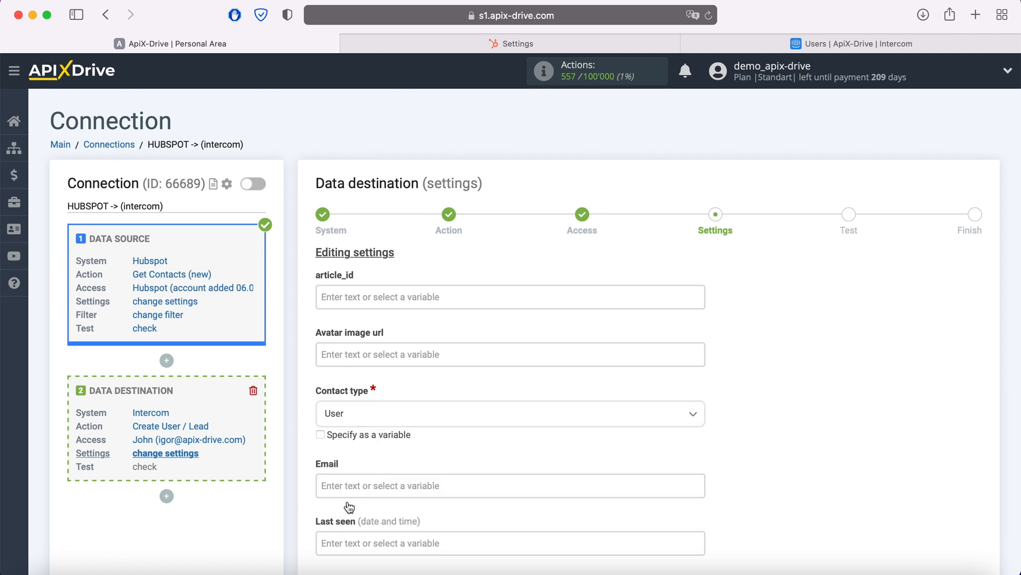
{"action": "left_click", "coordinate": [349, 486]}
{"action": "scroll", "coordinate": [533, 346], "scroll_direction": "down", "scroll_amount": 8}
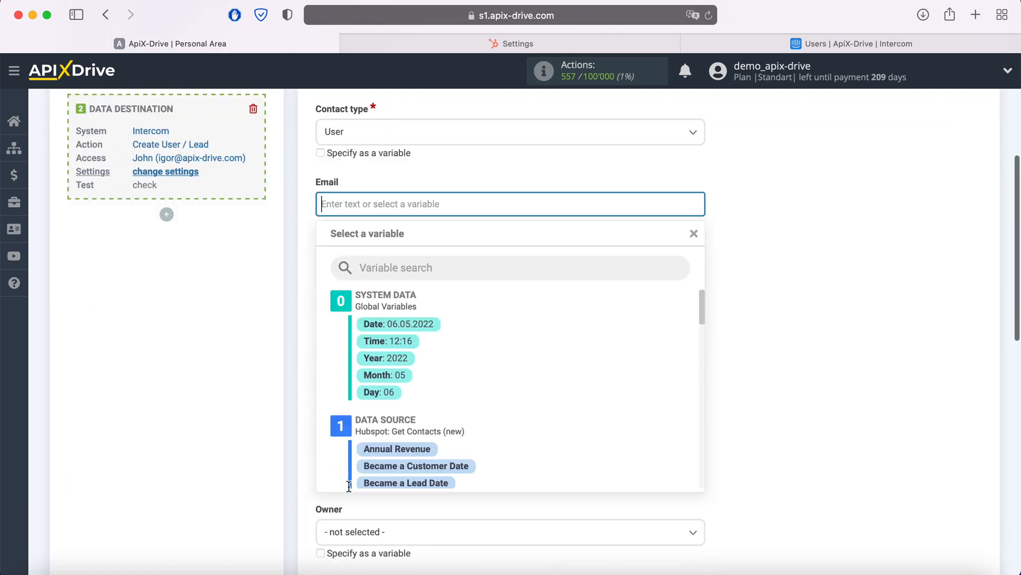
{"action": "scroll", "coordinate": [552, 346], "scroll_direction": "down", "scroll_amount": 7}
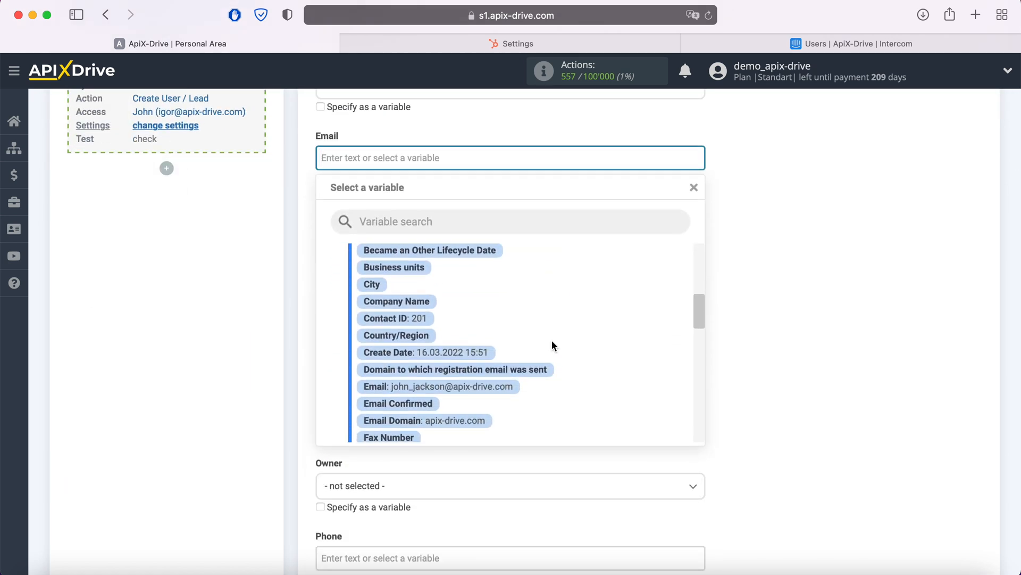
{"action": "left_click", "coordinate": [501, 387]}
Map the Hubspot First Name and Last Name variables to the Name field
{"action": "left_click", "coordinate": [433, 271]}
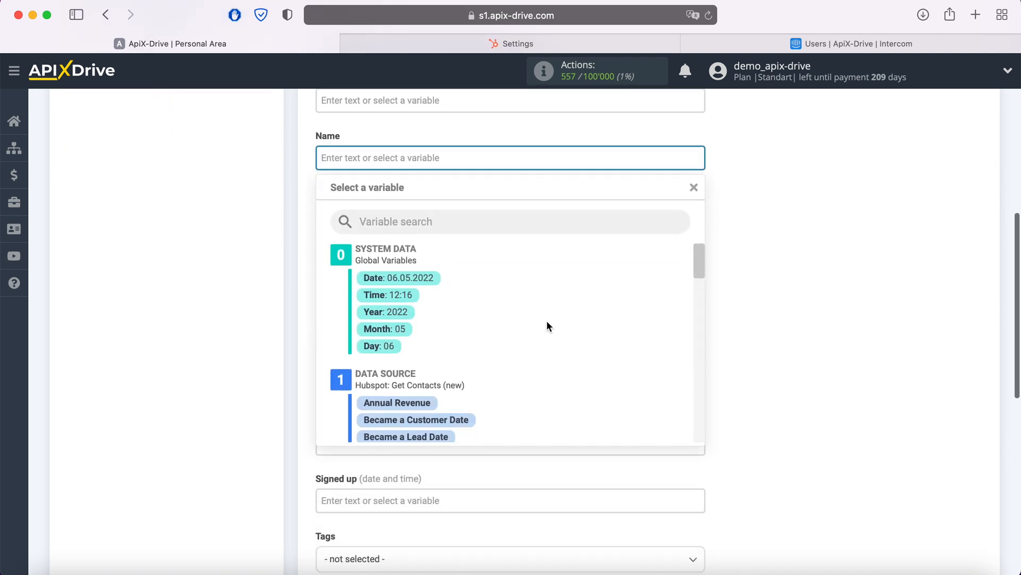
{"action": "scroll", "coordinate": [547, 326], "scroll_direction": "down", "scroll_amount": 5}
{"action": "scroll", "coordinate": [548, 326], "scroll_direction": "down", "scroll_amount": 5}
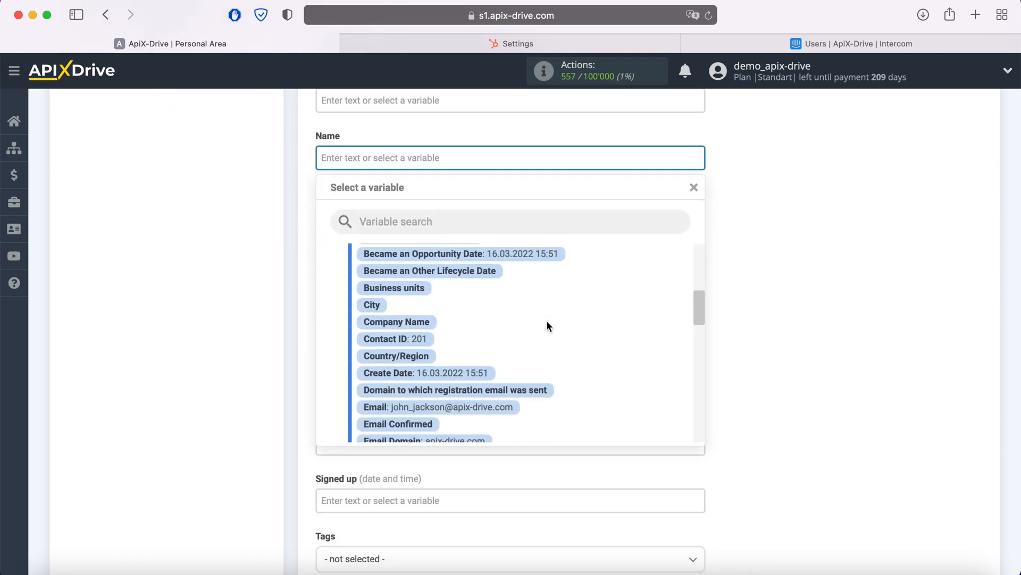
{"action": "scroll", "coordinate": [546, 326], "scroll_direction": "down", "scroll_amount": 3}
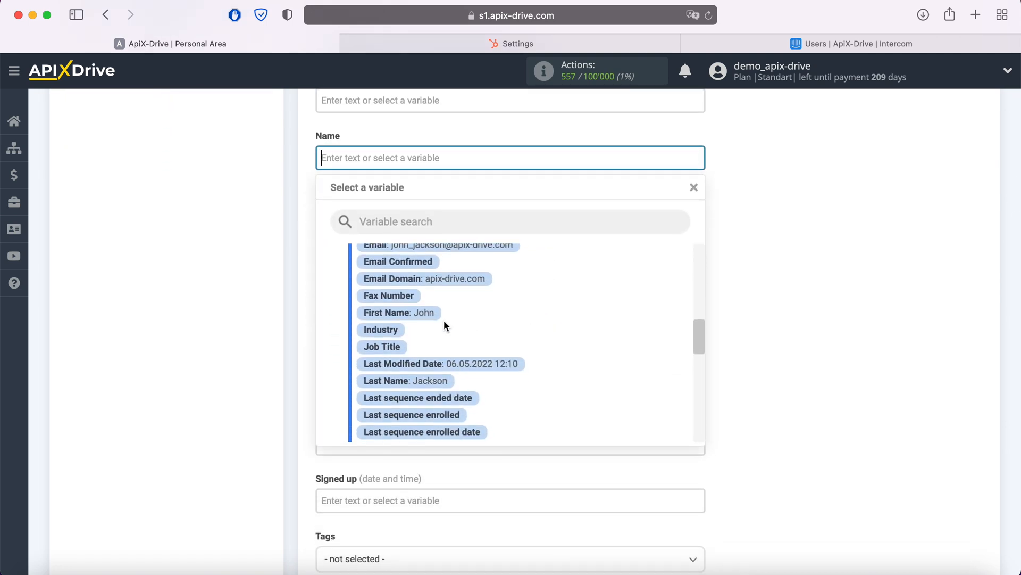
{"action": "left_click", "coordinate": [432, 312]}
{"action": "left_click", "coordinate": [503, 165]}
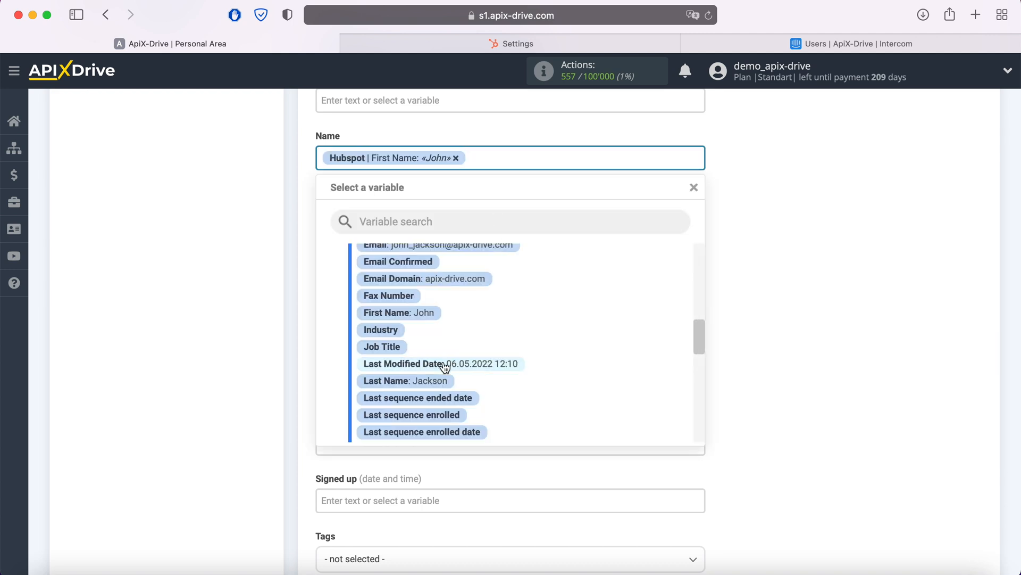
{"action": "left_click", "coordinate": [431, 380]}
Fill the Note field with the Hubspot Email Domain variable, preceded by the label "Web"
{"action": "left_click", "coordinate": [385, 237]}
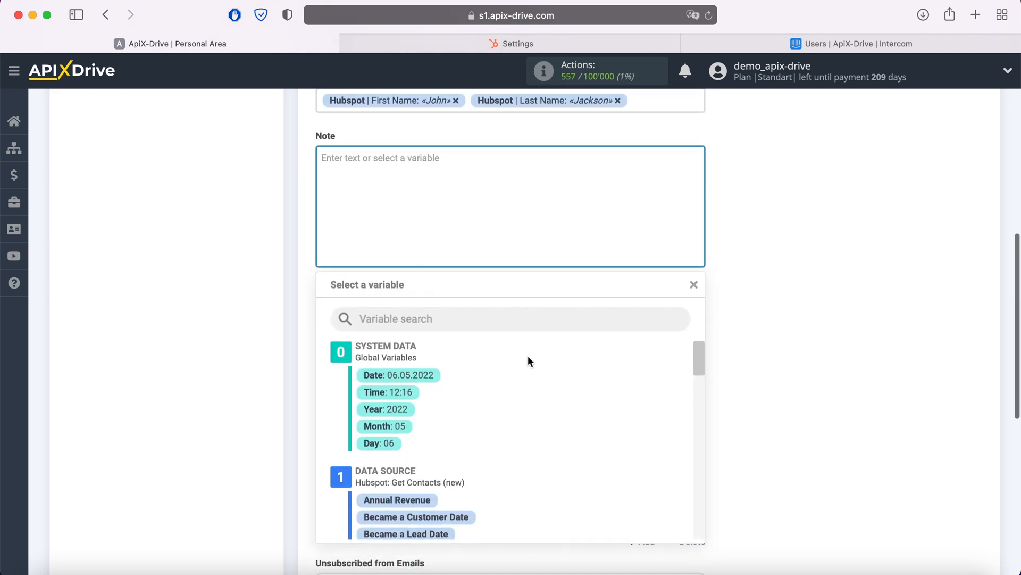
{"action": "scroll", "coordinate": [528, 355], "scroll_direction": "down", "scroll_amount": 3}
{"action": "scroll", "coordinate": [527, 360], "scroll_direction": "down", "scroll_amount": 6}
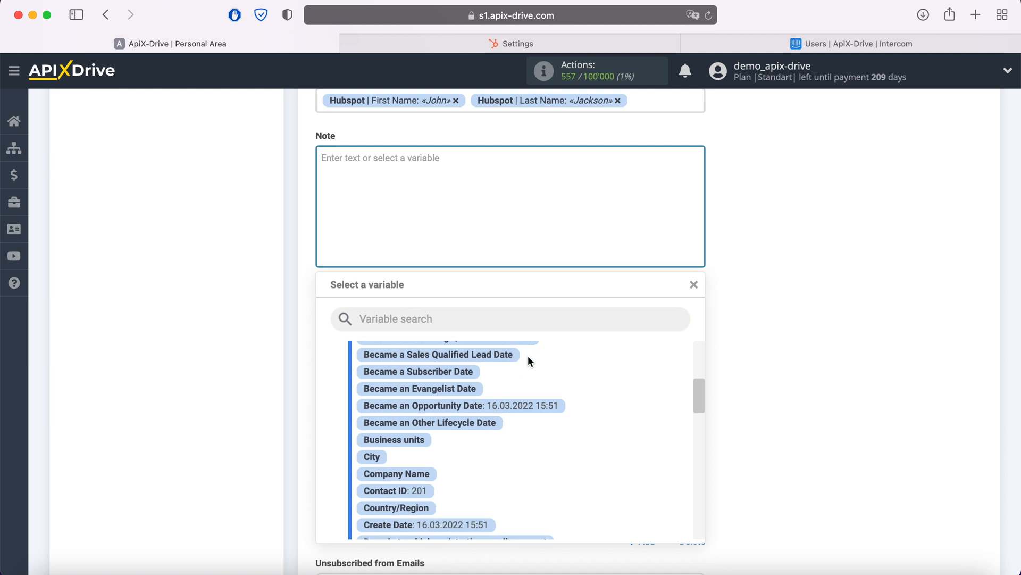
{"action": "scroll", "coordinate": [524, 366], "scroll_direction": "down", "scroll_amount": 2}
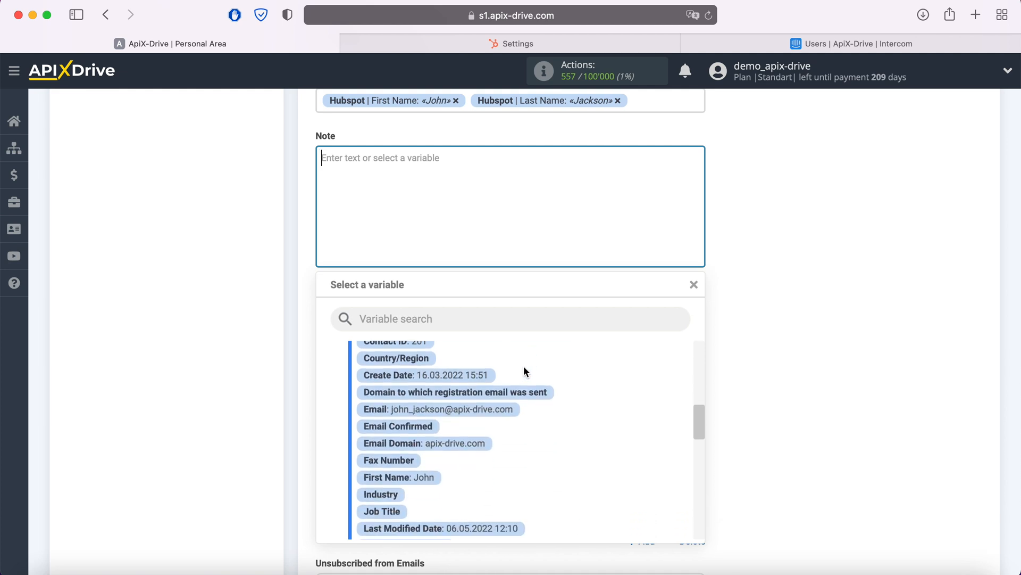
{"action": "left_click", "coordinate": [479, 444]}
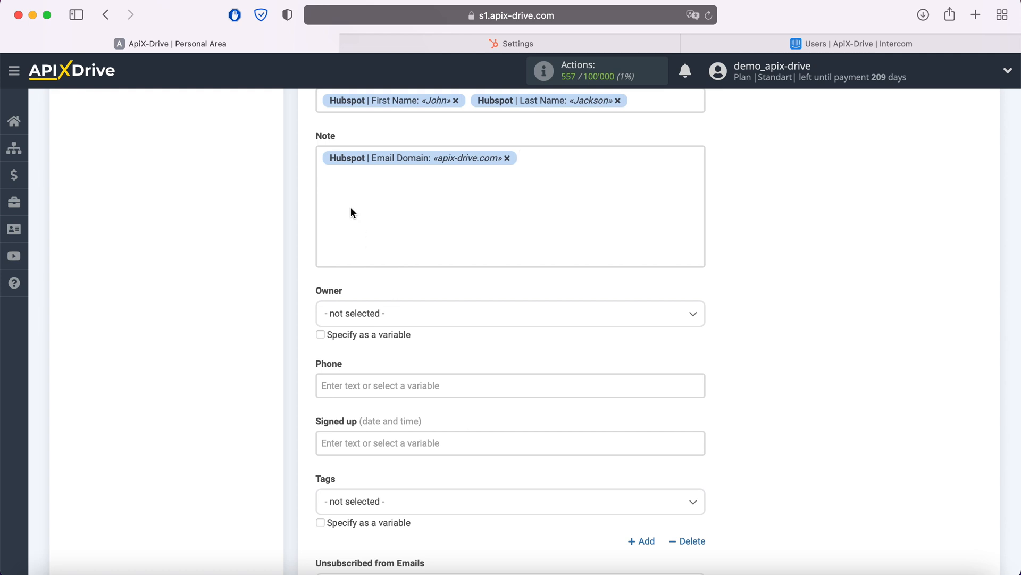
{"action": "left_click", "coordinate": [319, 160]}
{"action": "type", "text": "Web"}
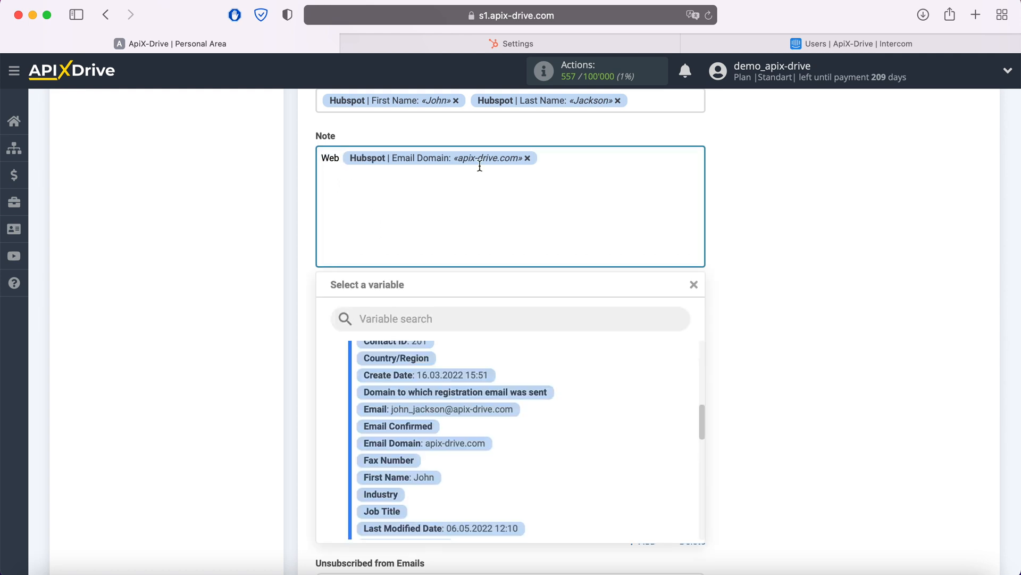
Add a second line to the Note with the label "Date" and the Hubspot Create Date variable
{"action": "left_click", "coordinate": [583, 162]}
{"action": "key", "text": "Return"}
{"action": "type", "text": "Date"}
{"action": "left_click", "coordinate": [473, 374]}
Map the Hubspot Mobile Phone Number variable to the Phone field and continue to the test stage
{"action": "left_click", "coordinate": [468, 385]}
{"action": "scroll", "coordinate": [468, 384], "scroll_direction": "down", "scroll_amount": 4}
{"action": "scroll", "coordinate": [526, 340], "scroll_direction": "down", "scroll_amount": 5}
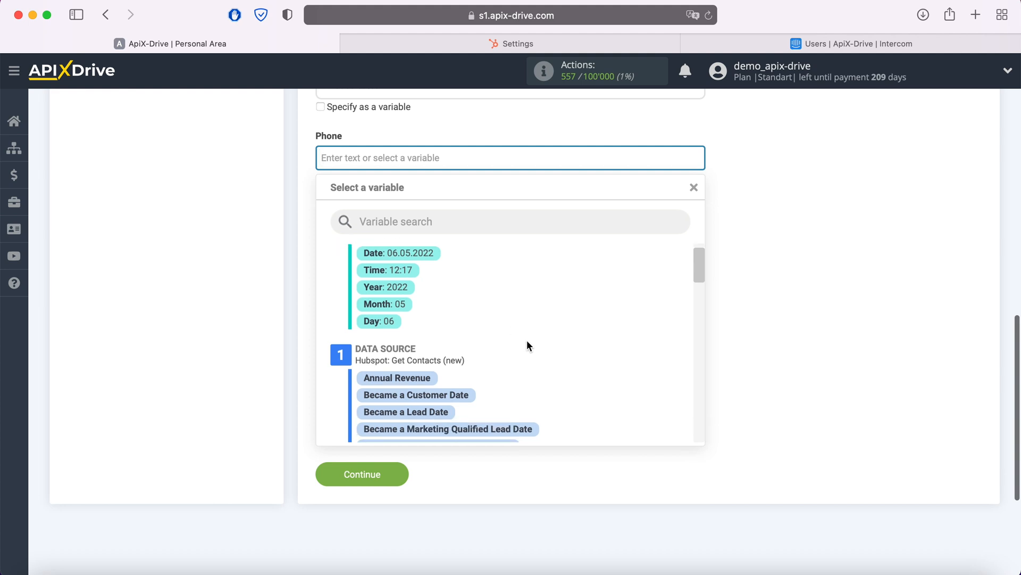
{"action": "scroll", "coordinate": [528, 346], "scroll_direction": "down", "scroll_amount": 5}
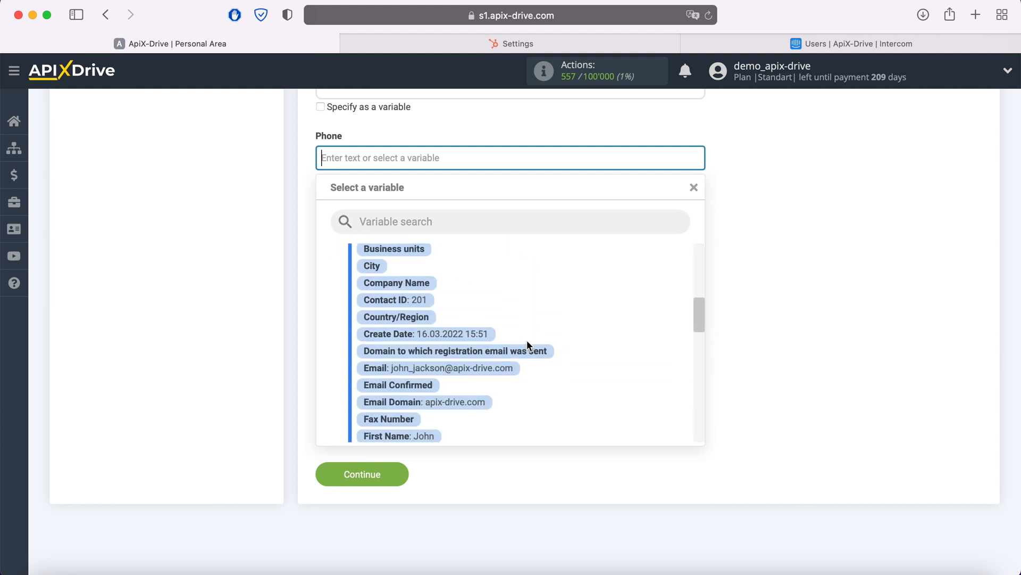
{"action": "scroll", "coordinate": [529, 346], "scroll_direction": "down", "scroll_amount": 5}
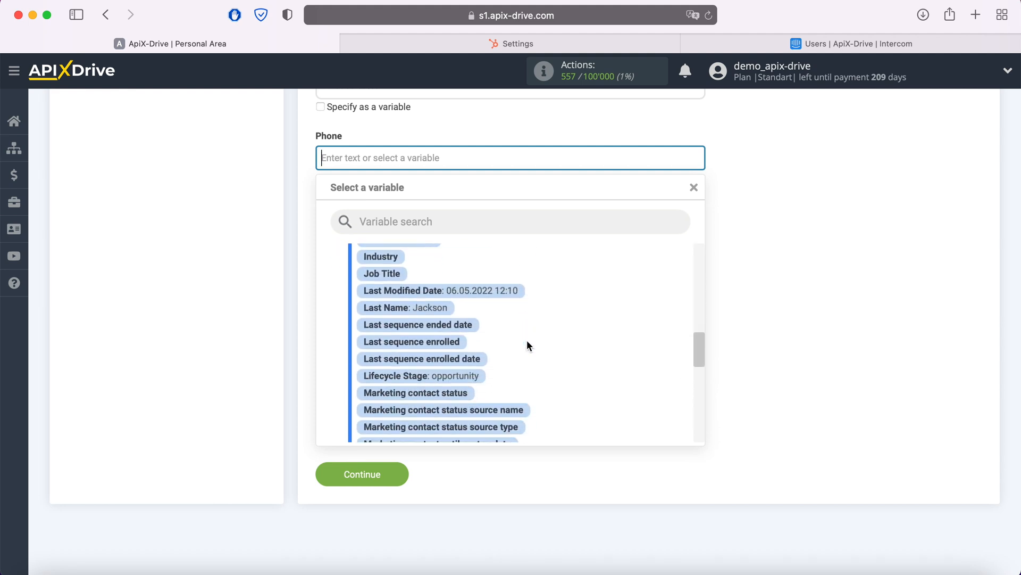
{"action": "left_click", "coordinate": [513, 371]}
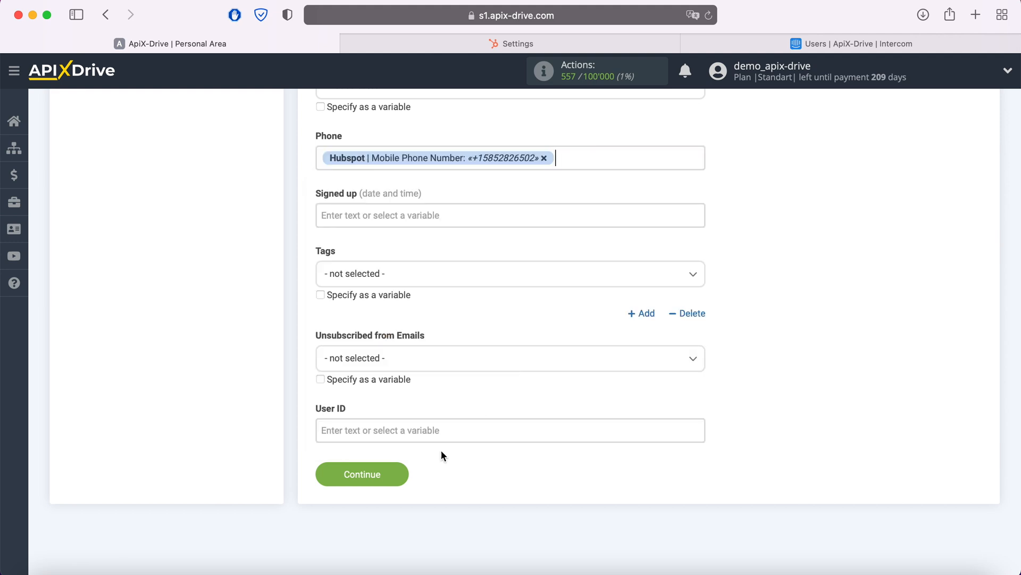
{"action": "left_click", "coordinate": [398, 472]}
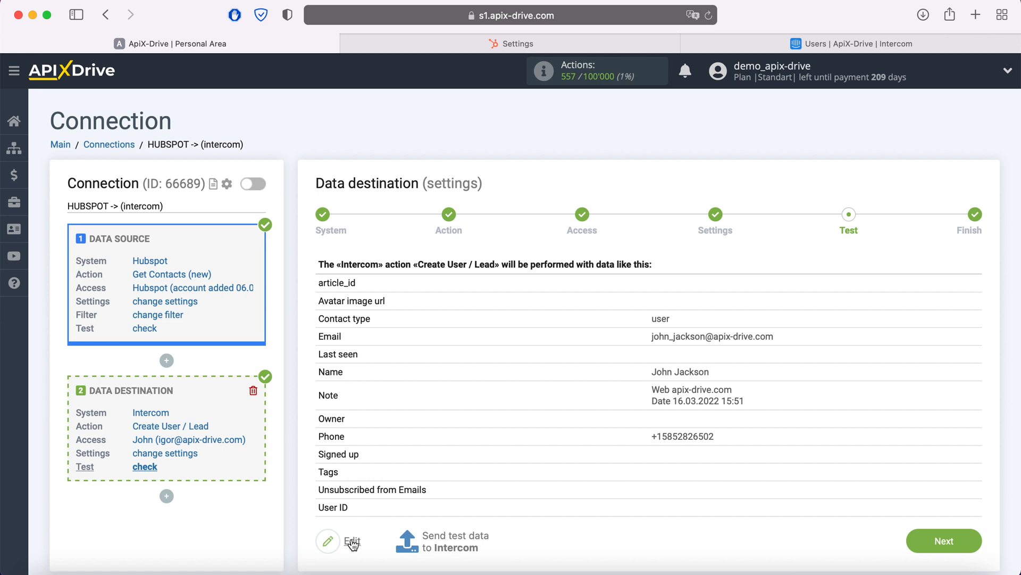
Send the test data to Intercom, then switch to Intercom, reload its user list and review the new user's profile, notes and qualification data
{"action": "left_click", "coordinate": [454, 532]}
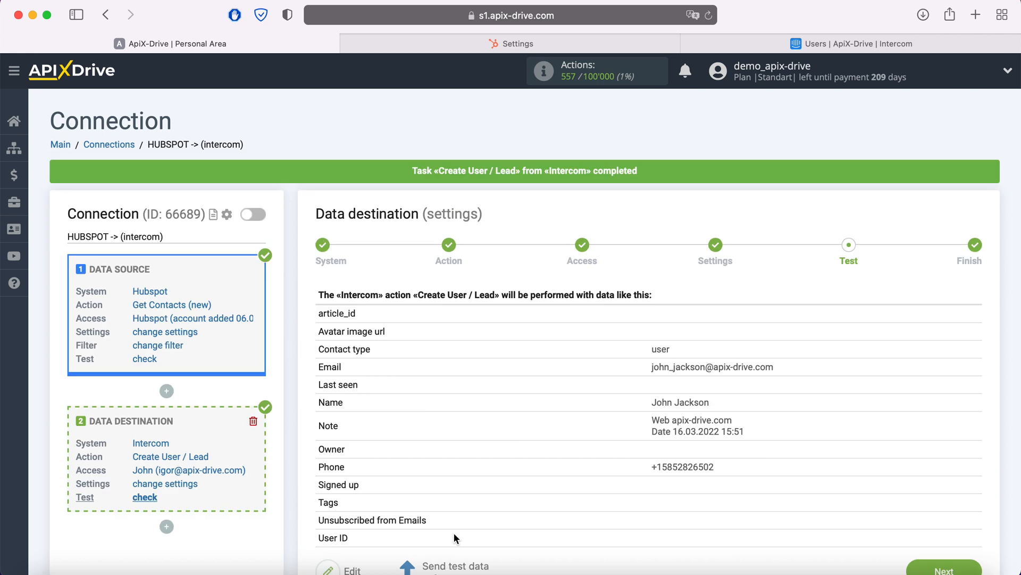
{"action": "left_click", "coordinate": [715, 38]}
{"action": "left_click", "coordinate": [709, 16]}
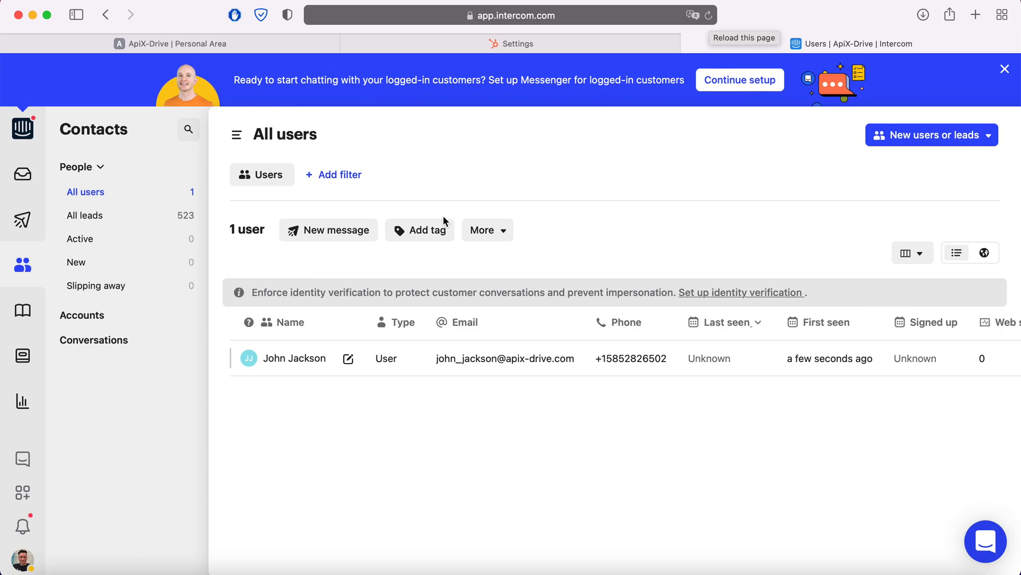
{"action": "left_click", "coordinate": [310, 362]}
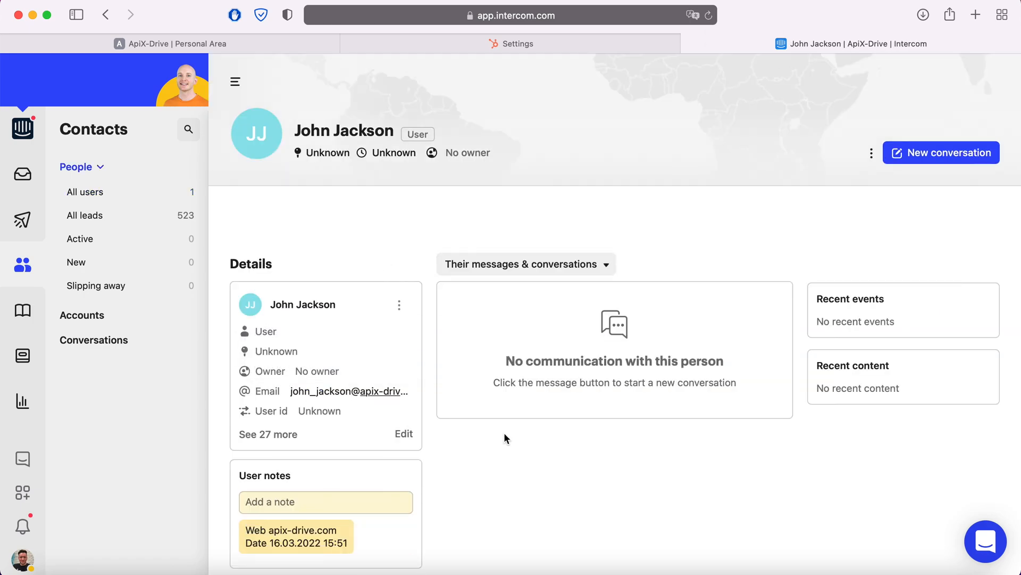
{"action": "scroll", "coordinate": [504, 433], "scroll_direction": "down", "scroll_amount": 5}
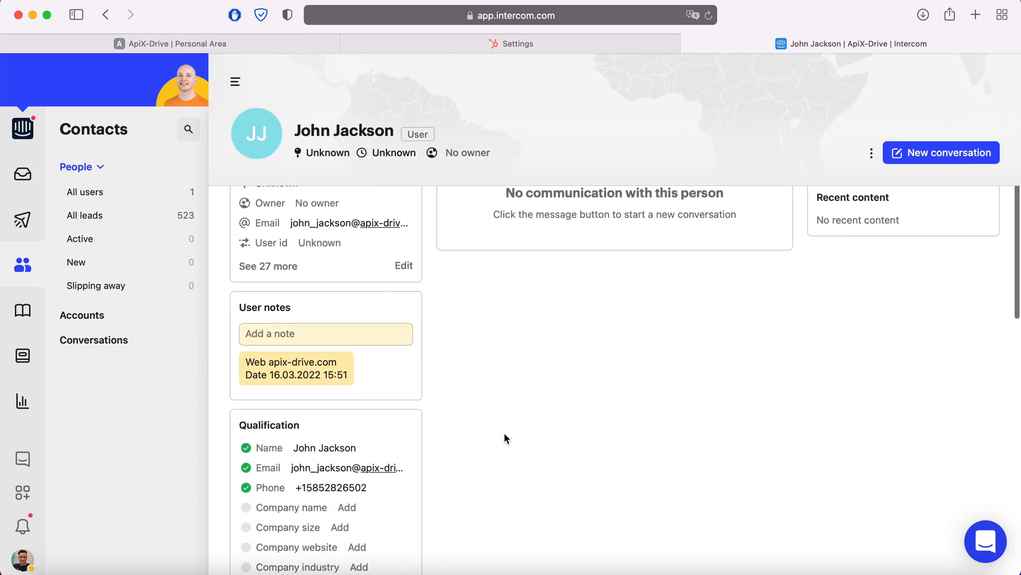
{"action": "scroll", "coordinate": [504, 433], "scroll_direction": "down", "scroll_amount": 2}
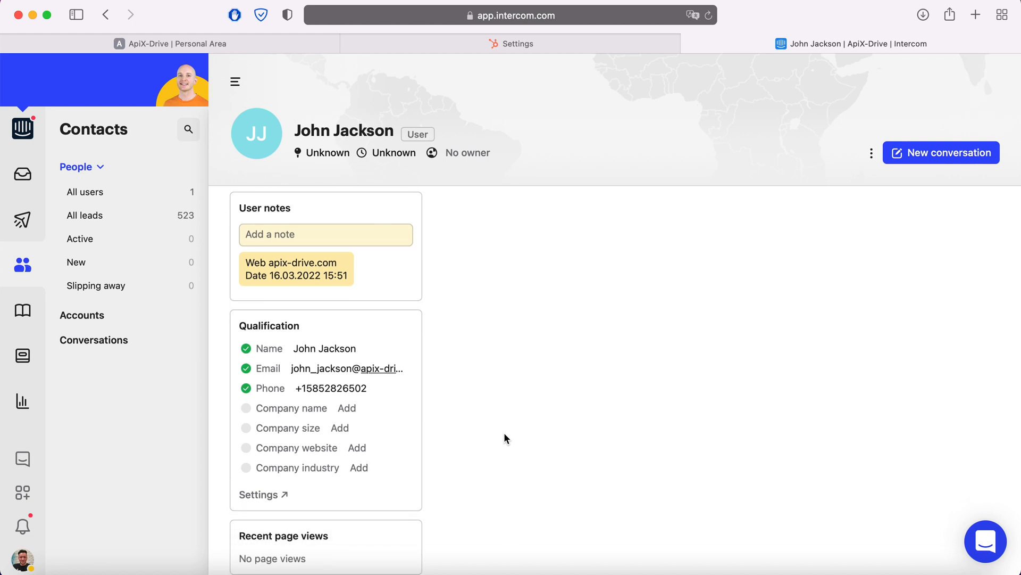
Return to ApiX-Drive, finish the data destination setup and enable automatic updates for the connection
{"action": "left_click", "coordinate": [255, 44]}
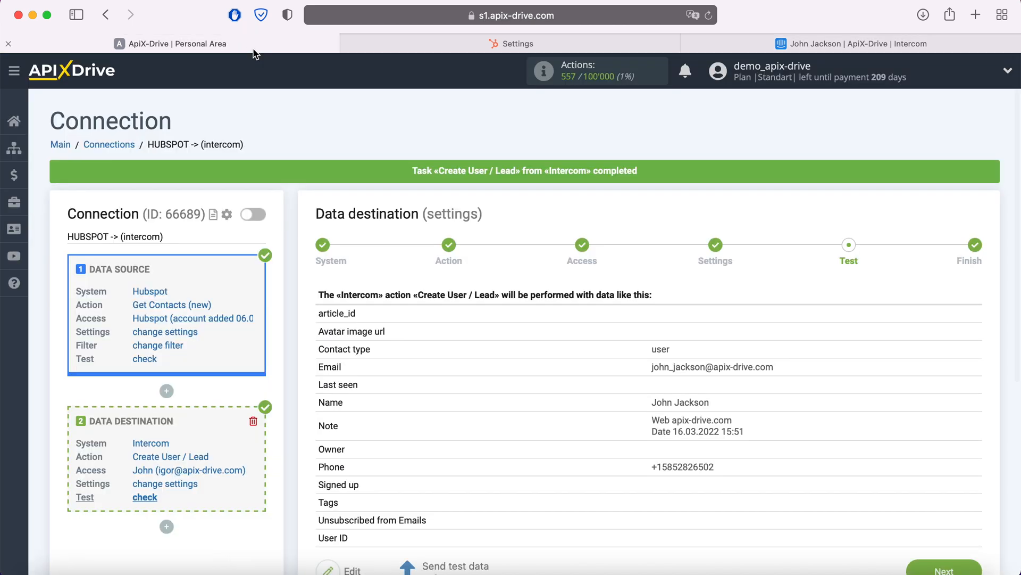
{"action": "scroll", "coordinate": [802, 325], "scroll_direction": "down", "scroll_amount": 1}
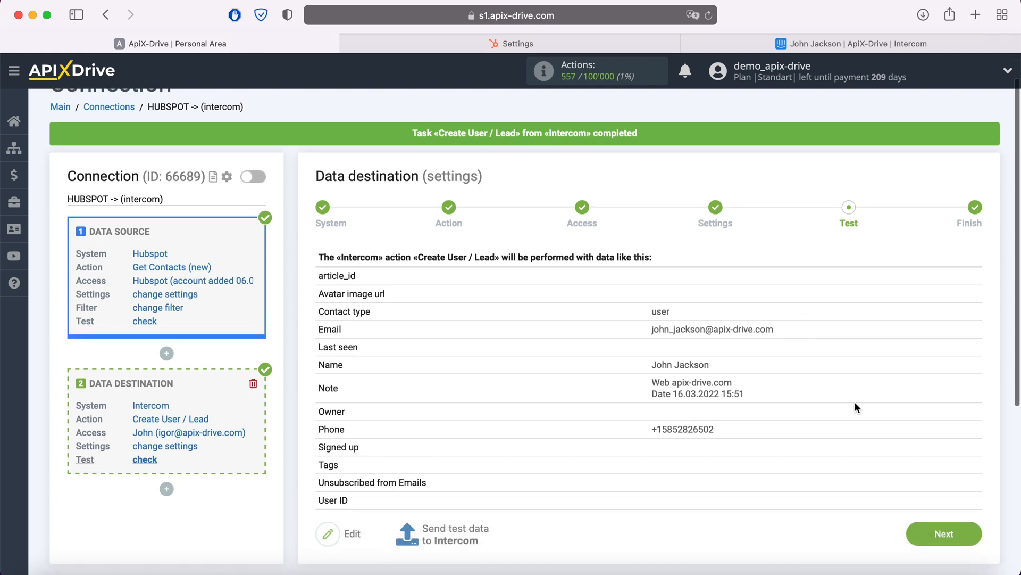
{"action": "left_click", "coordinate": [966, 534]}
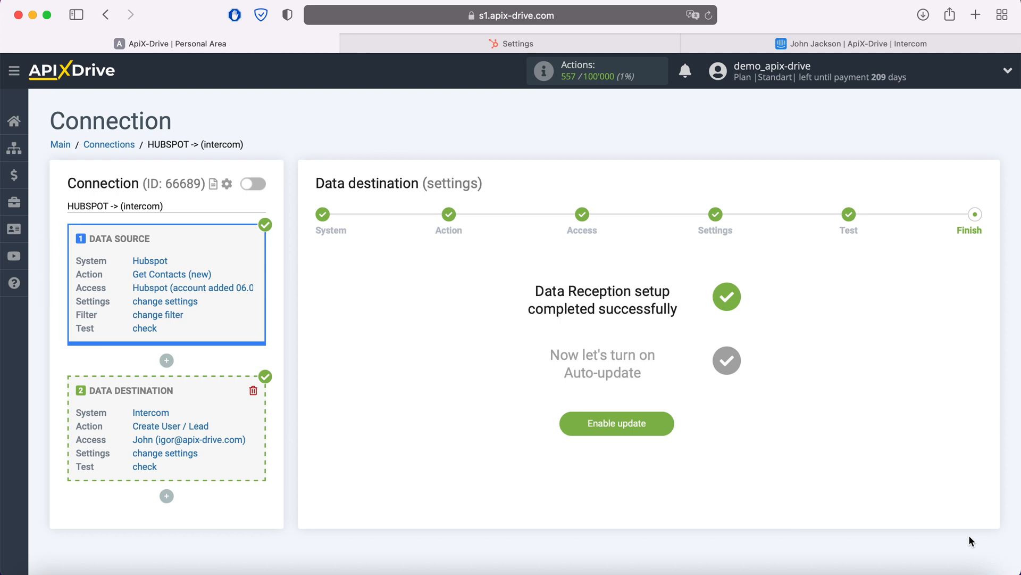
{"action": "left_click", "coordinate": [663, 424]}
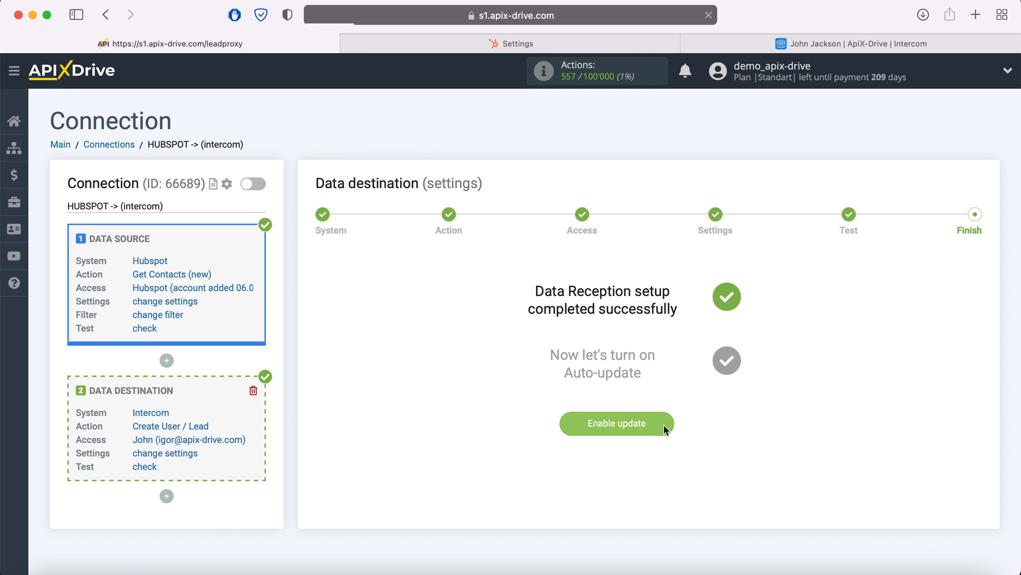
Set the update interval of the HUBSPOT -> (intercom) connection to 5 minutes and save the connection setup
{"action": "left_click", "coordinate": [966, 230]}
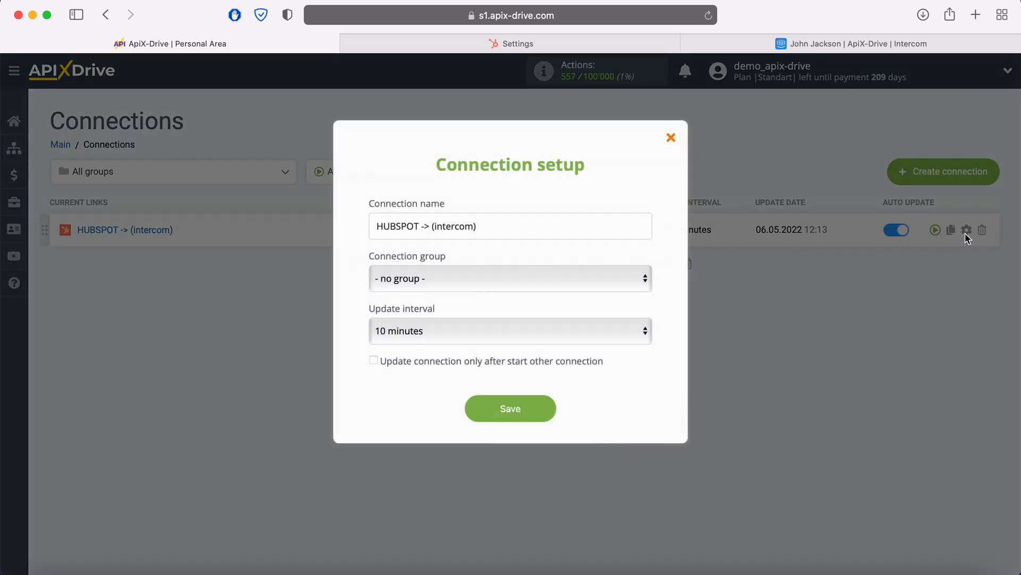
{"action": "left_click", "coordinate": [582, 325]}
{"action": "left_click", "coordinate": [544, 309]}
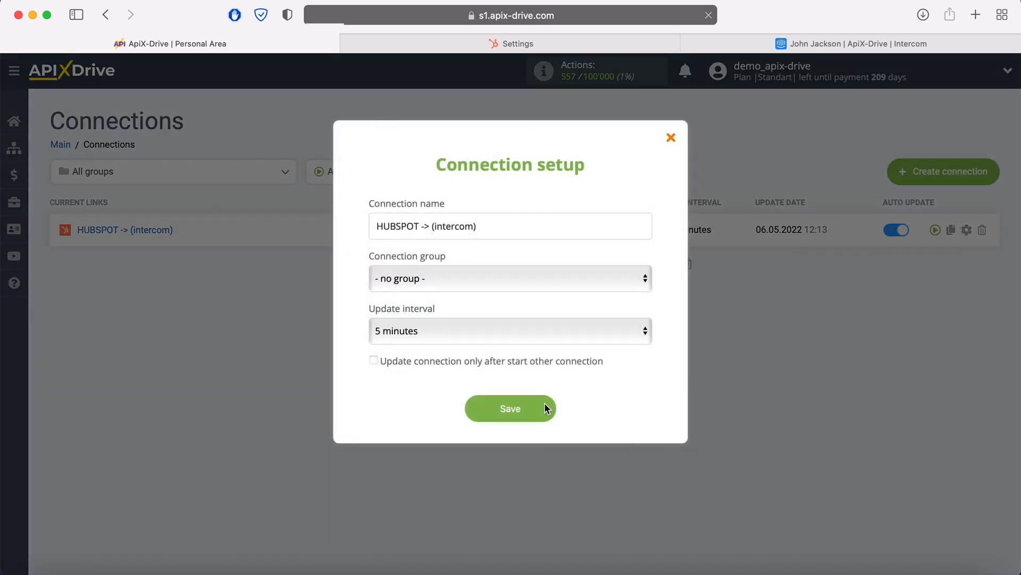
{"action": "left_click", "coordinate": [545, 408]}
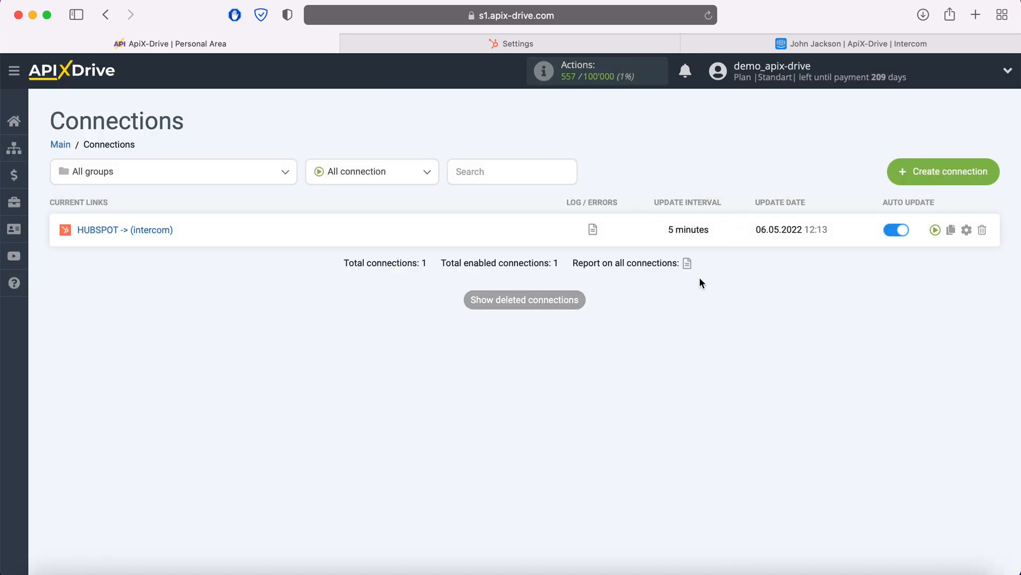